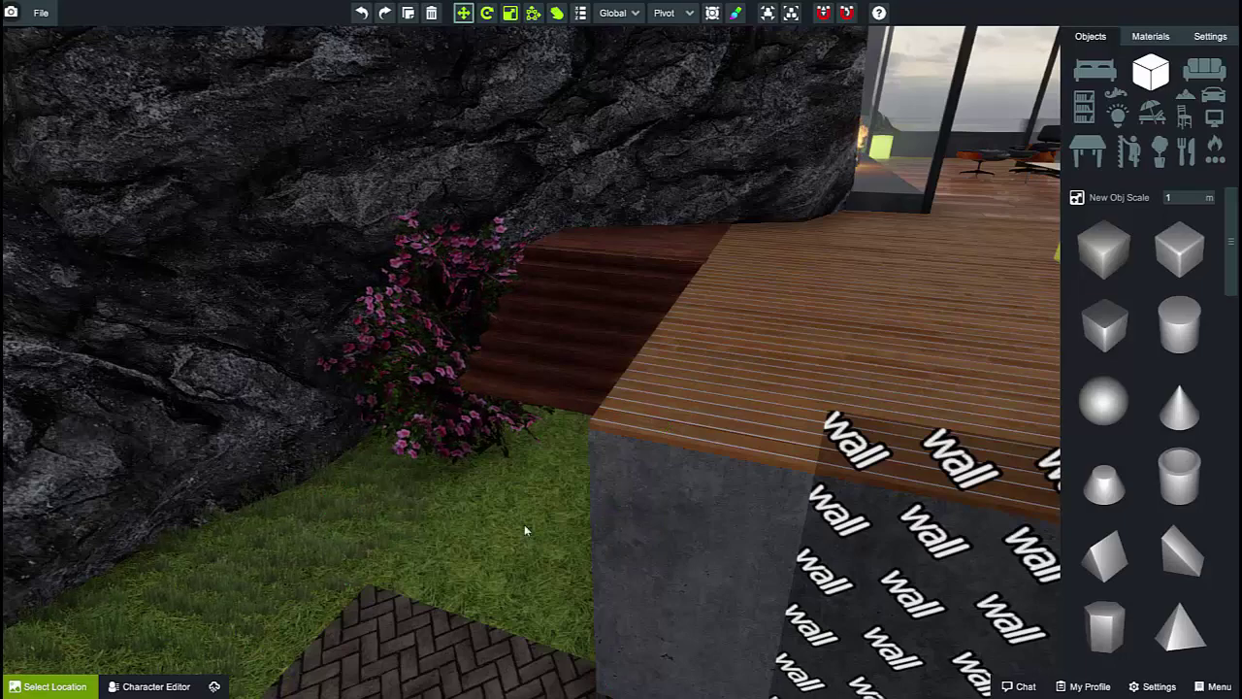
# Step: Delete the dark wooden steps beneath the slab beside the deck's edge
pyautogui.click(563, 367)
pyautogui.press('Delete')
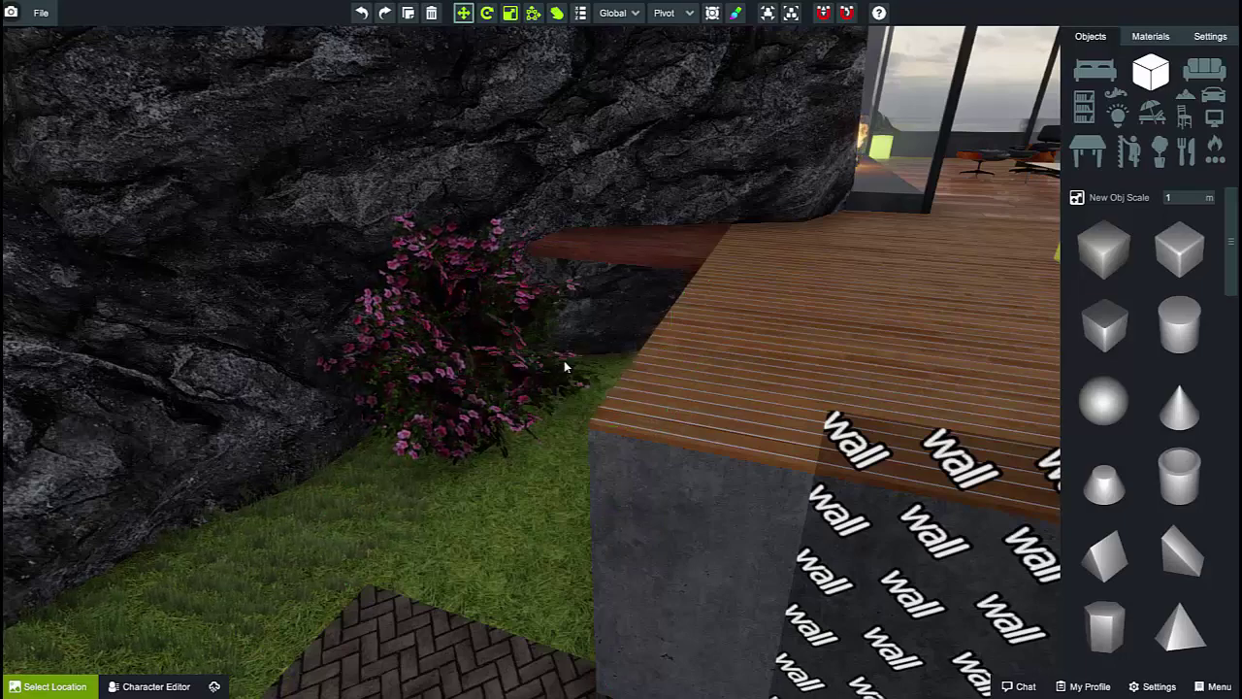
# Step: Stretch the remaining dark wooden slab along the deck's edge, away from the rock wall
pyautogui.moveTo(704, 352); pyautogui.dragTo(696, 388, button='middle')
pyautogui.scroll(3, 679, 366)
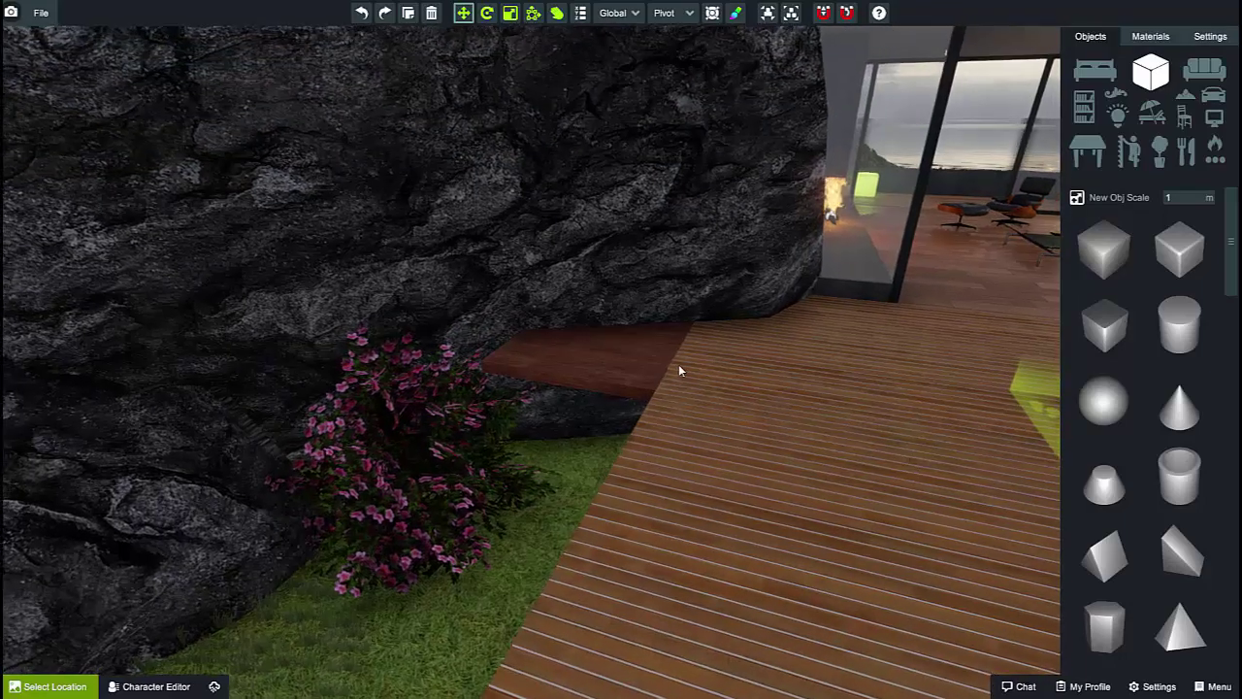
pyautogui.scroll(3, 679, 364)
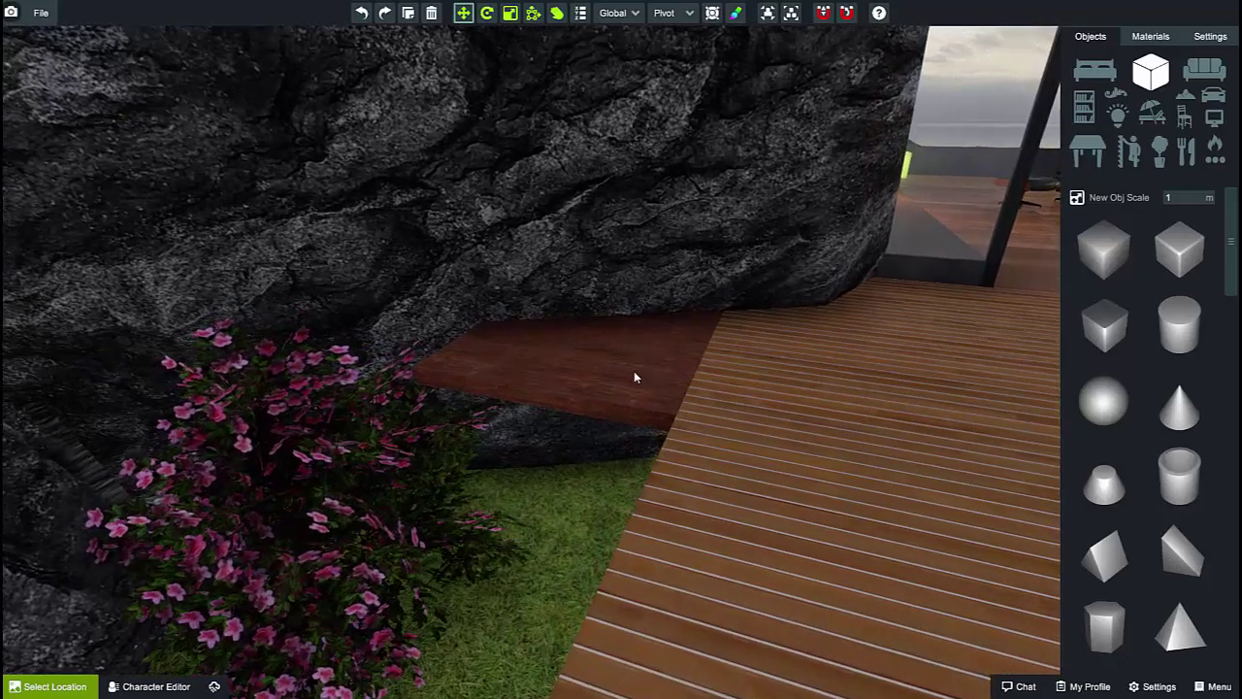
pyautogui.click(634, 371)
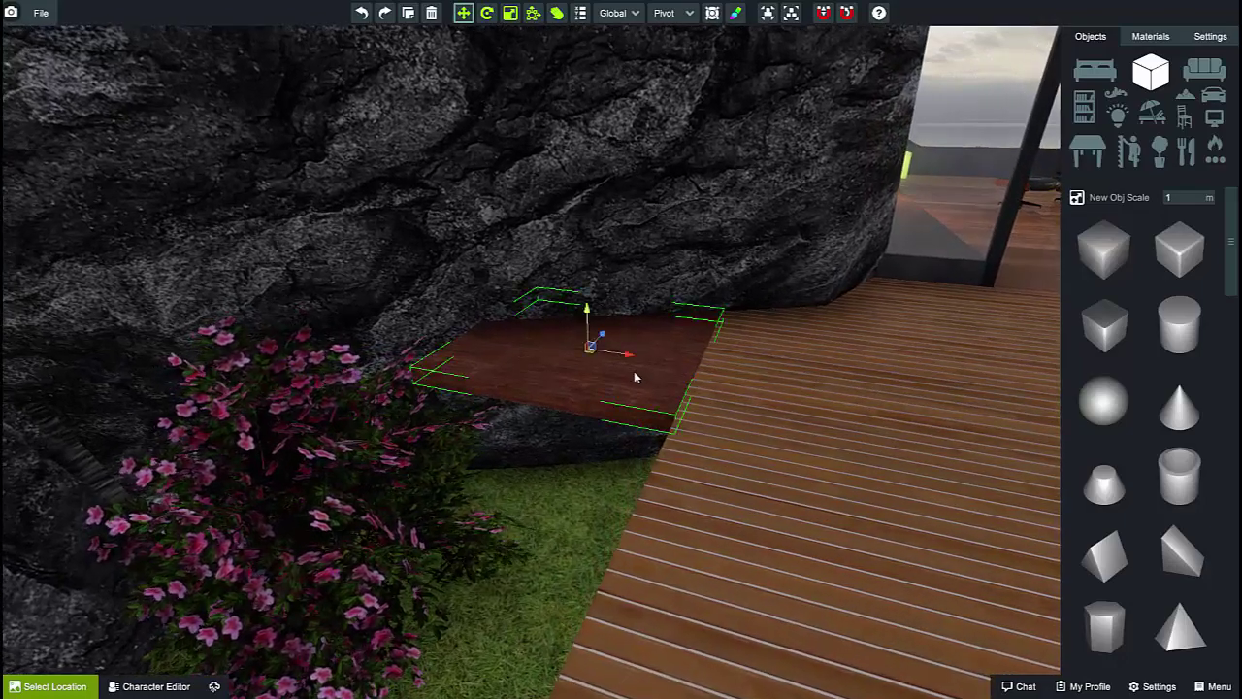
pyautogui.click(533, 13)
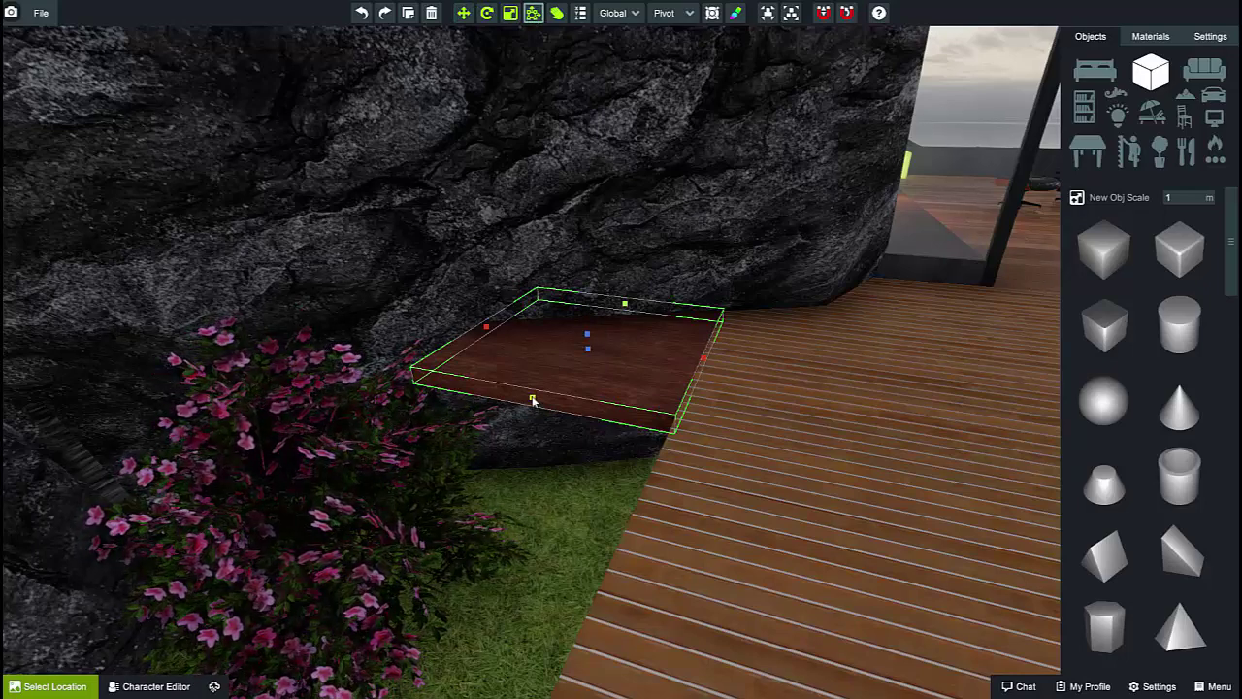
pyautogui.moveTo(531, 400); pyautogui.dragTo(476, 452)
pyautogui.moveTo(331, 582); pyautogui.dragTo(270, 635)
# Step: Lengthen the wooden slab from the deck across the garden and brick patio to the shore rocks
pyautogui.moveTo(808, 595); pyautogui.dragTo(573, 594, button='right')
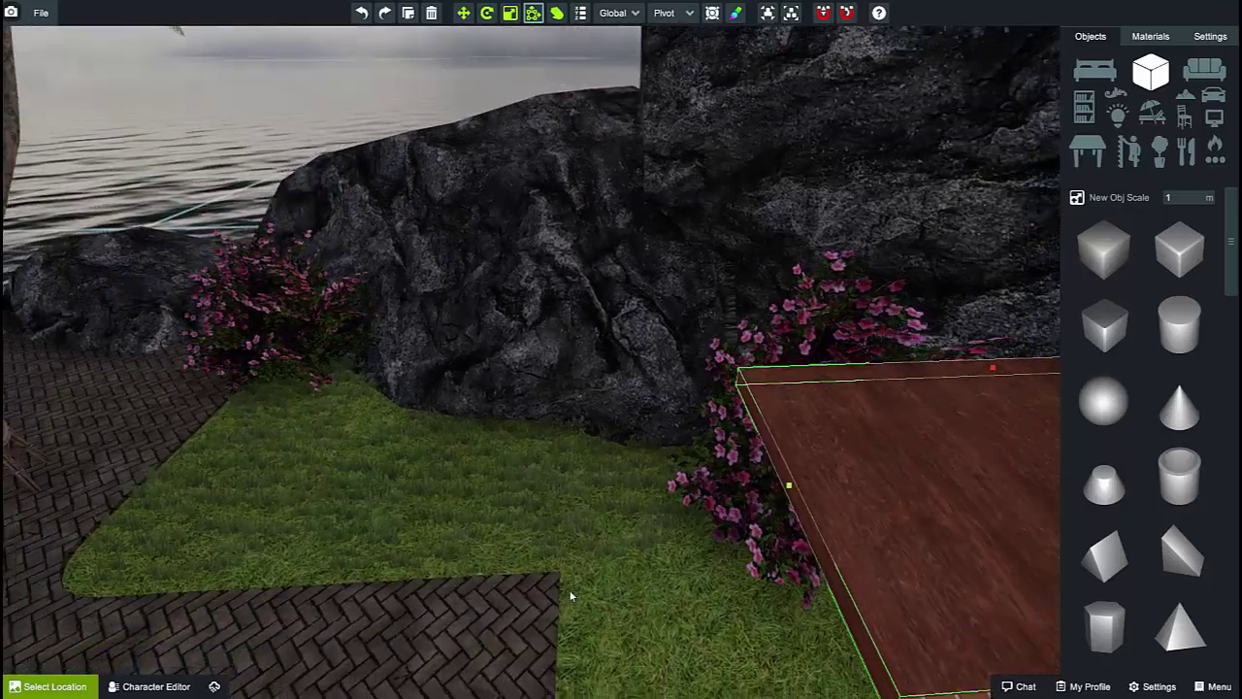
pyautogui.scroll(-3, 574, 594)
pyautogui.moveTo(912, 561); pyautogui.dragTo(735, 560, button='right')
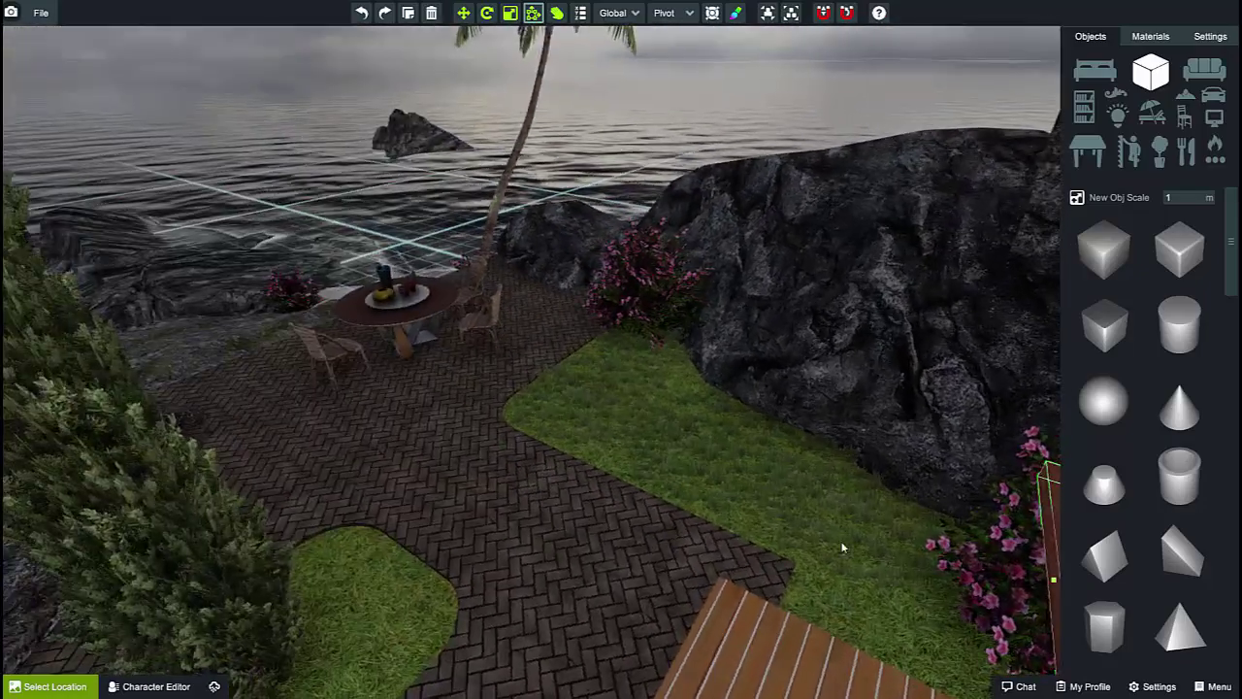
pyautogui.moveTo(959, 587); pyautogui.dragTo(827, 540, button='middle')
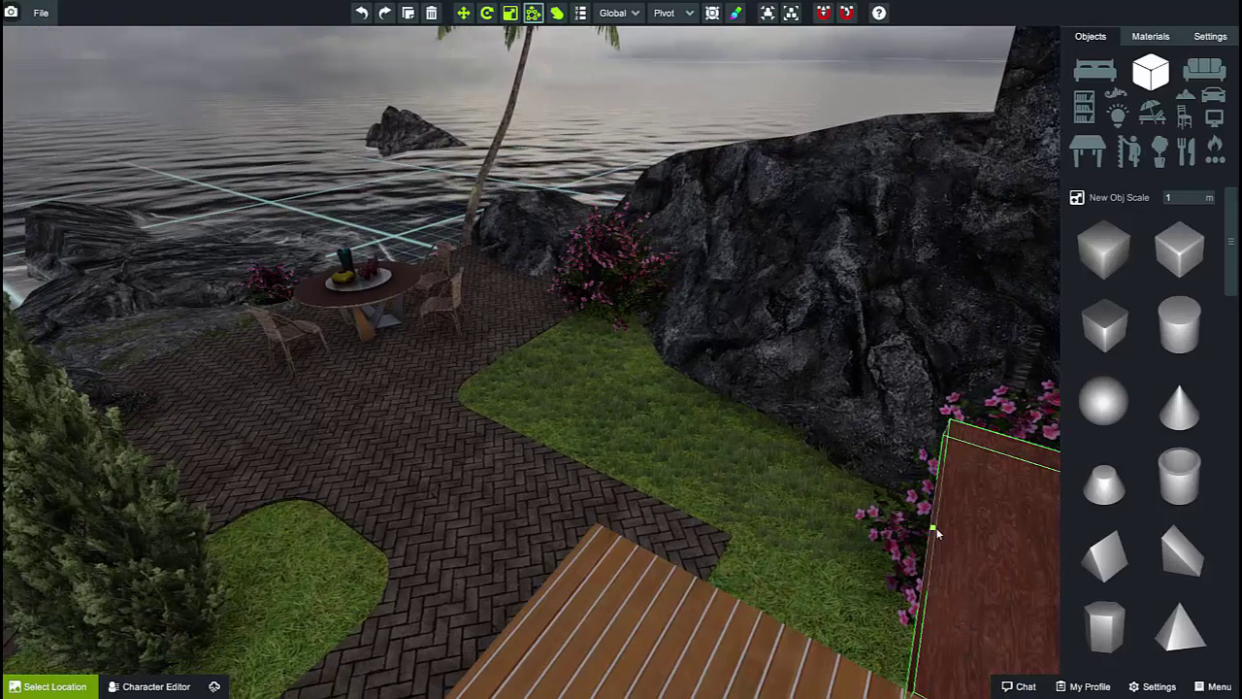
pyautogui.moveTo(934, 530); pyautogui.dragTo(158, 248)
# Step: Extend the walkway's seaward end over the mossy rock, past the palm tree
pyautogui.scroll(-3, 327, 277)
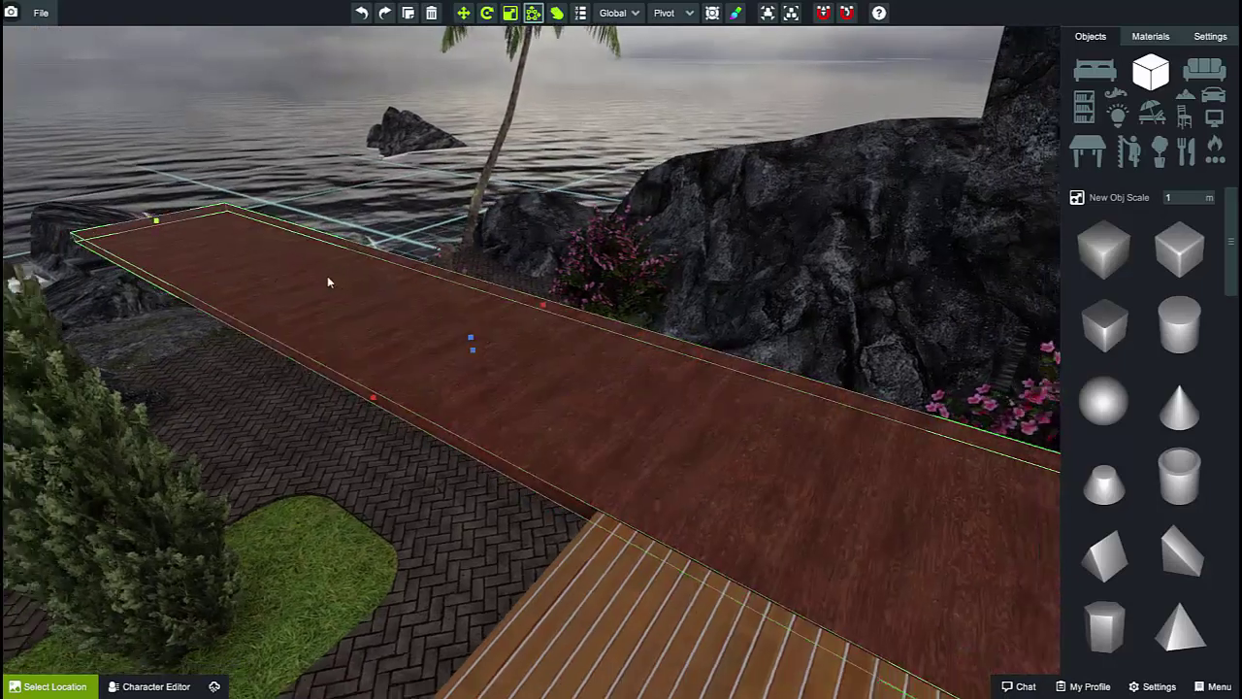
pyautogui.moveTo(327, 277); pyautogui.dragTo(570, 373, button='middle')
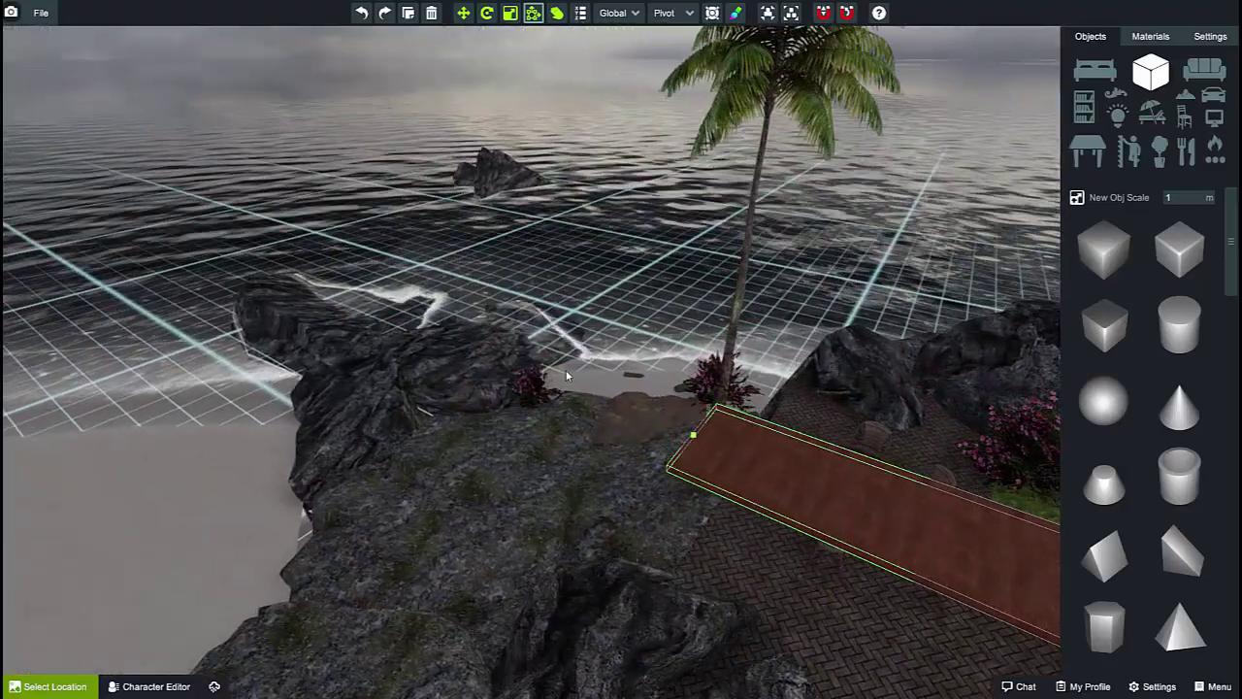
pyautogui.moveTo(571, 374); pyautogui.dragTo(717, 326, button='right')
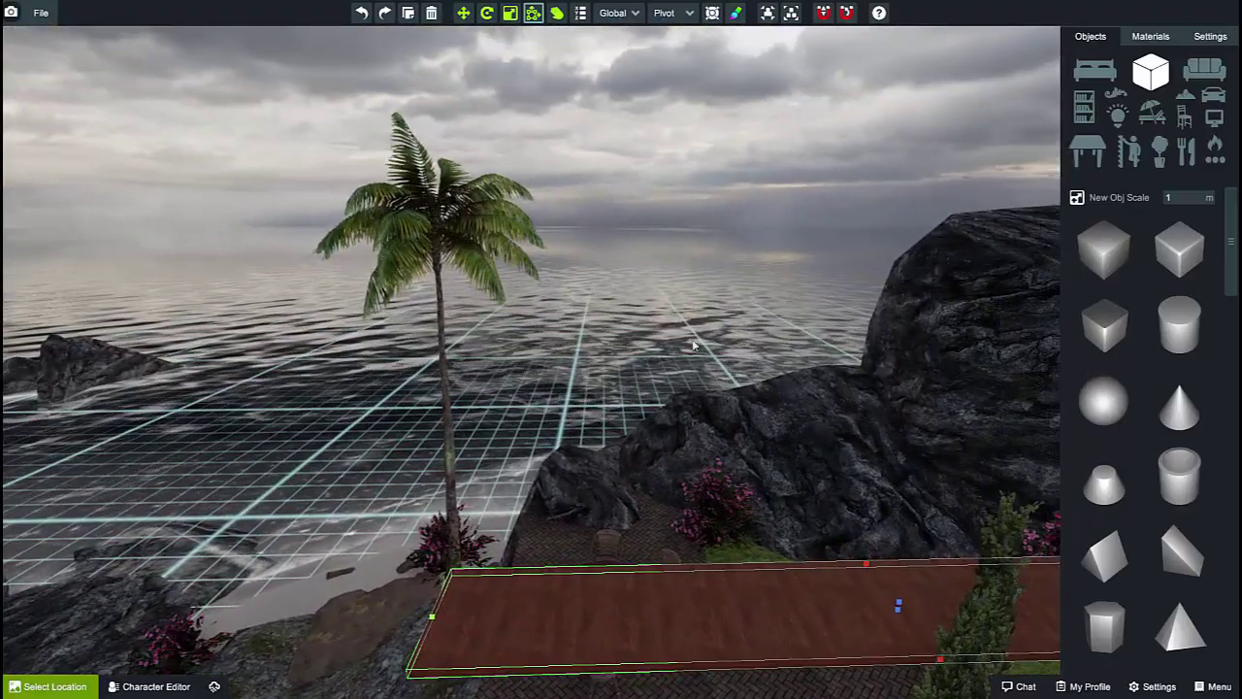
pyautogui.scroll(-3, 626, 383)
pyautogui.moveTo(600, 399); pyautogui.dragTo(629, 434, button='right')
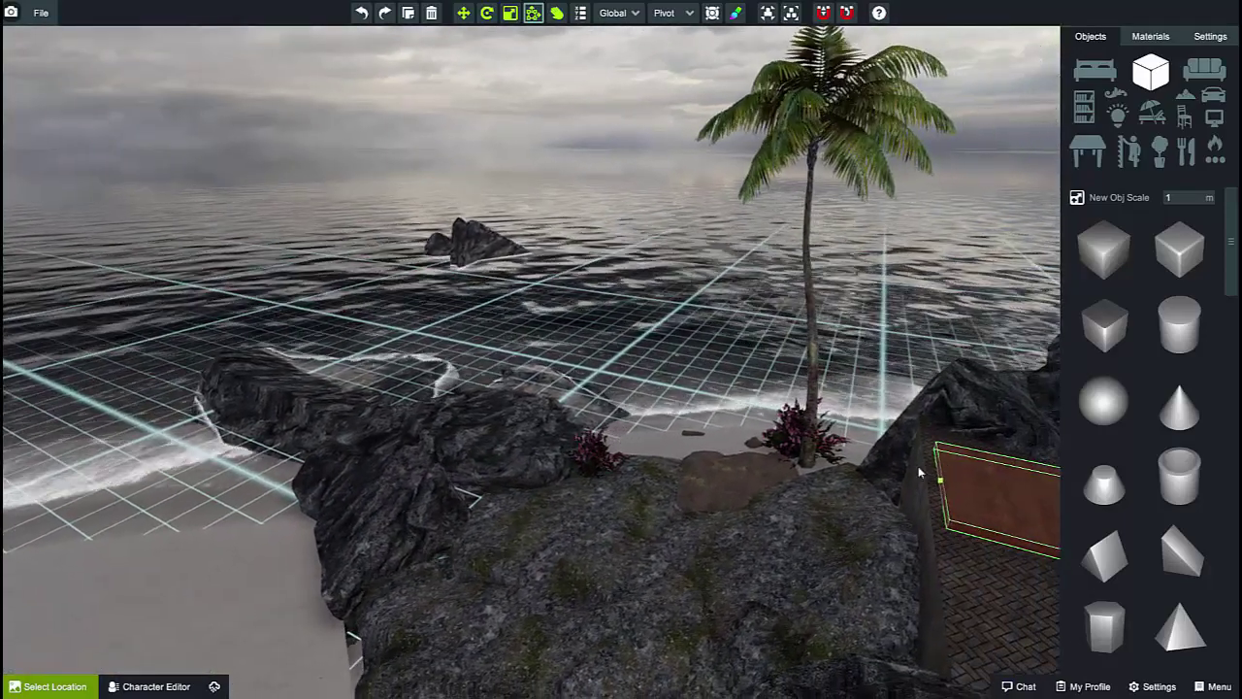
pyautogui.moveTo(940, 477); pyautogui.dragTo(553, 433)
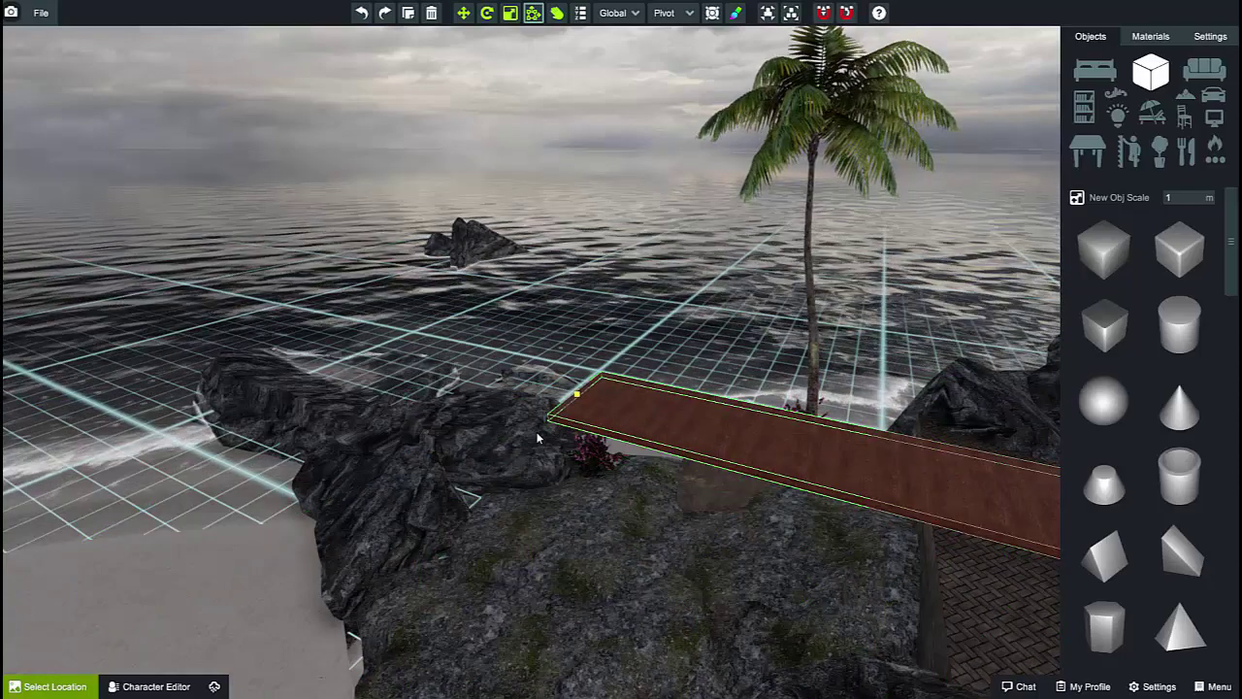
# Step: Duplicate the walkway slab and slide the copy seaward until it continues from the original's far end
pyautogui.moveTo(742, 429); pyautogui.dragTo(797, 443, button='right')
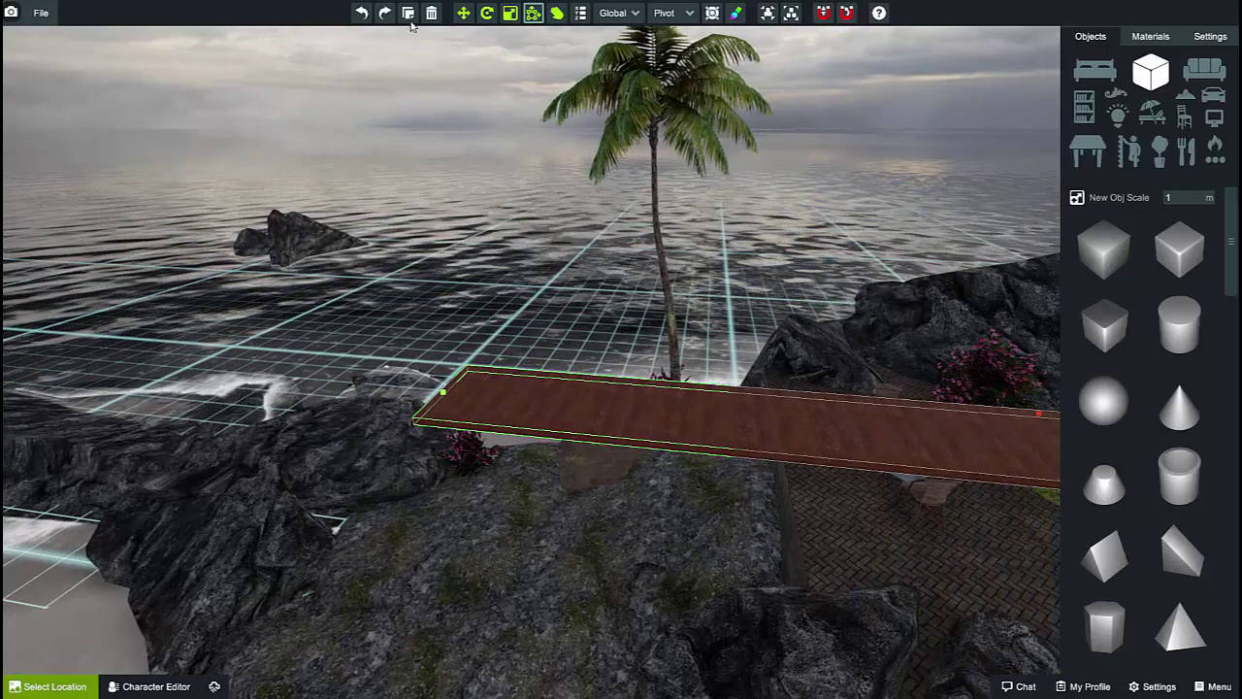
pyautogui.click(464, 15)
pyautogui.moveTo(643, 337); pyautogui.dragTo(760, 333, button='right')
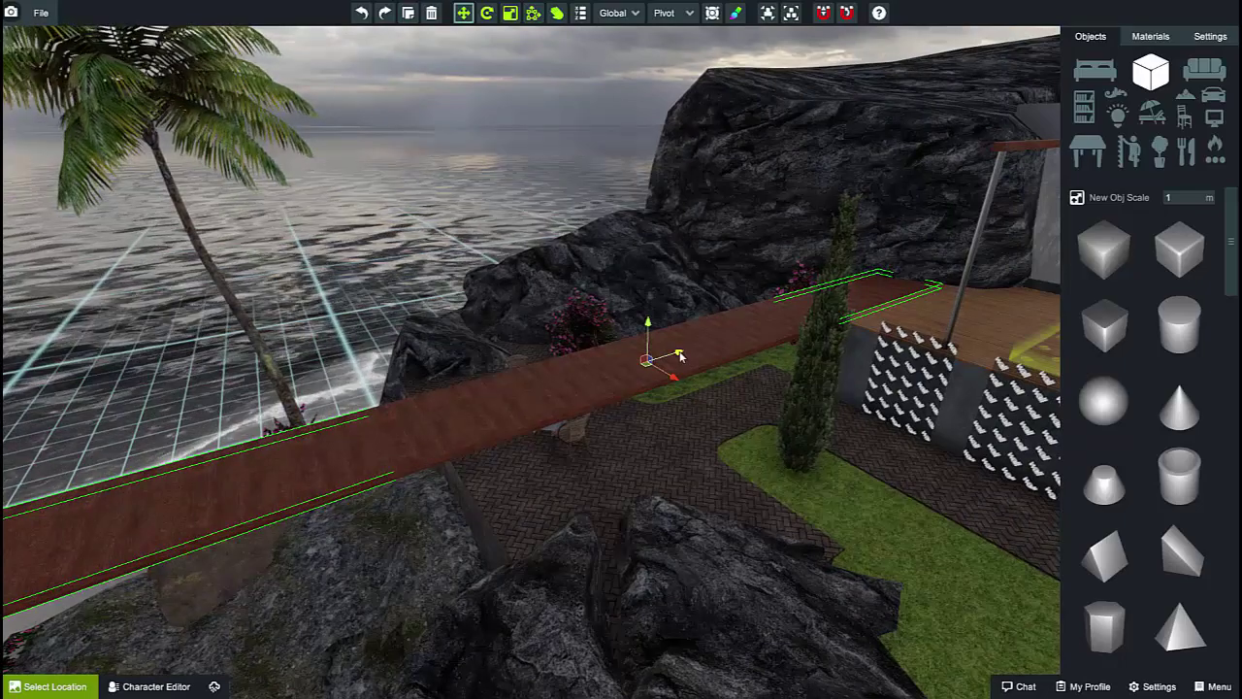
pyautogui.moveTo(680, 357); pyautogui.dragTo(225, 471)
pyautogui.moveTo(652, 437); pyautogui.dragTo(495, 435, button='right')
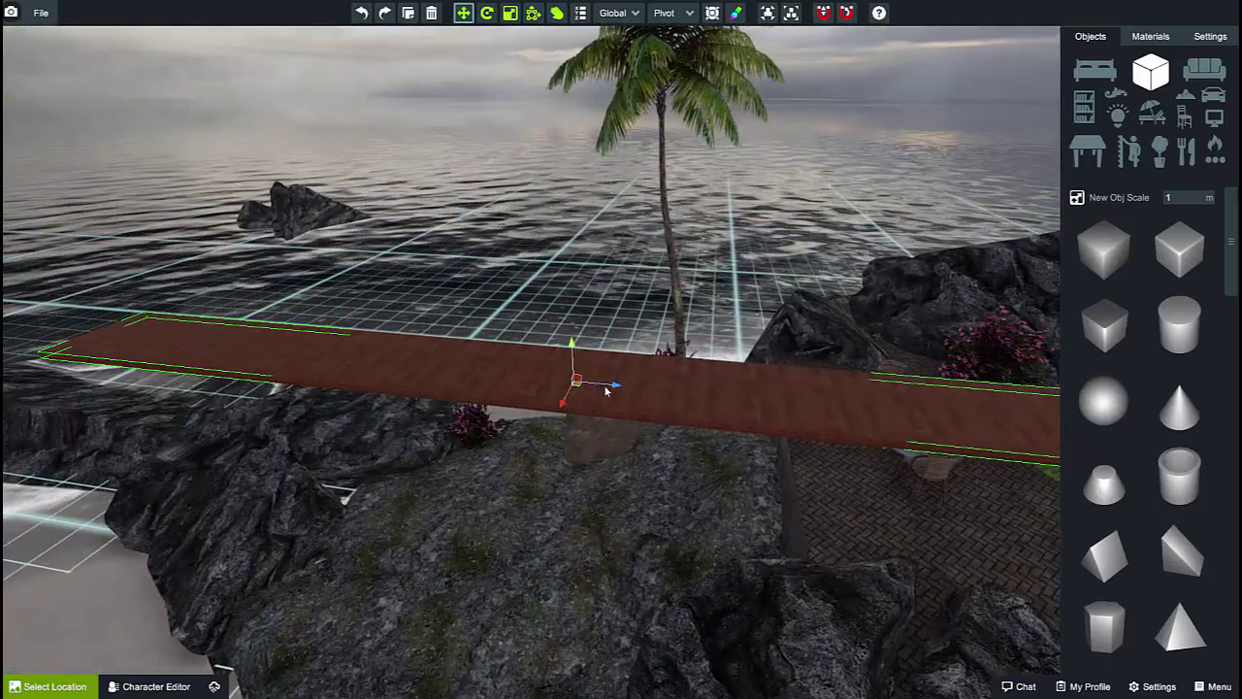
pyautogui.moveTo(610, 389); pyautogui.dragTo(113, 376)
pyautogui.moveTo(415, 339); pyautogui.dragTo(520, 425, button='right')
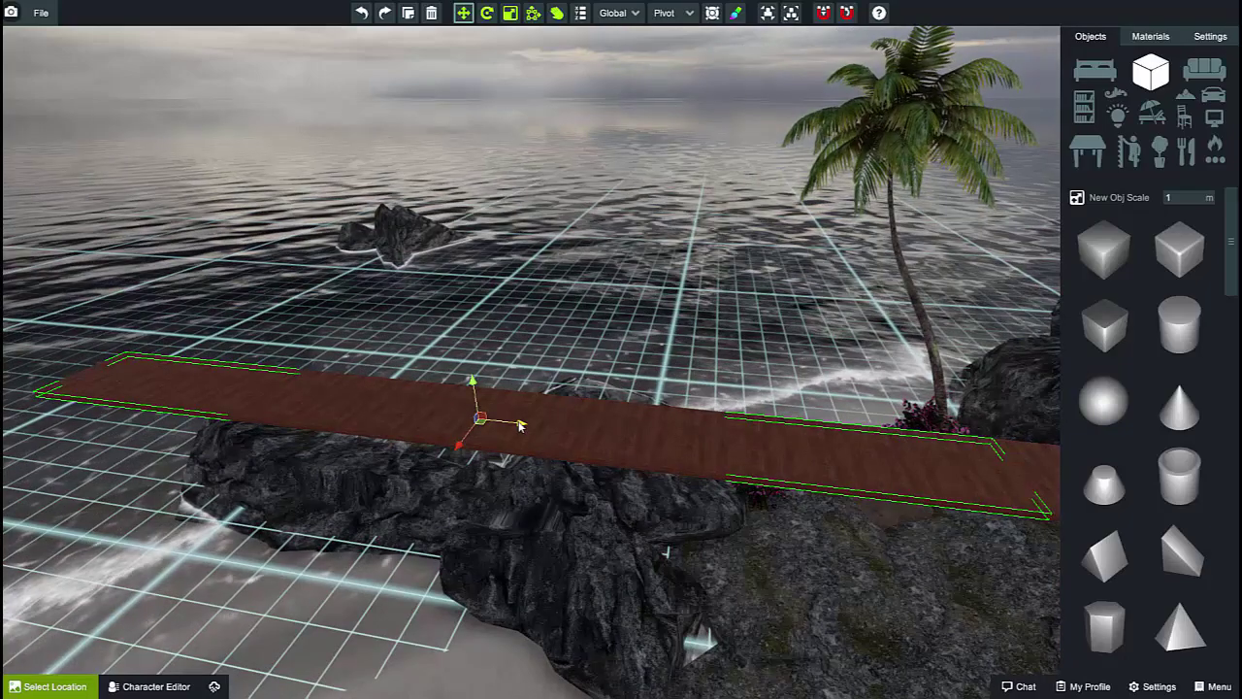
pyautogui.moveTo(520, 425); pyautogui.dragTo(411, 405)
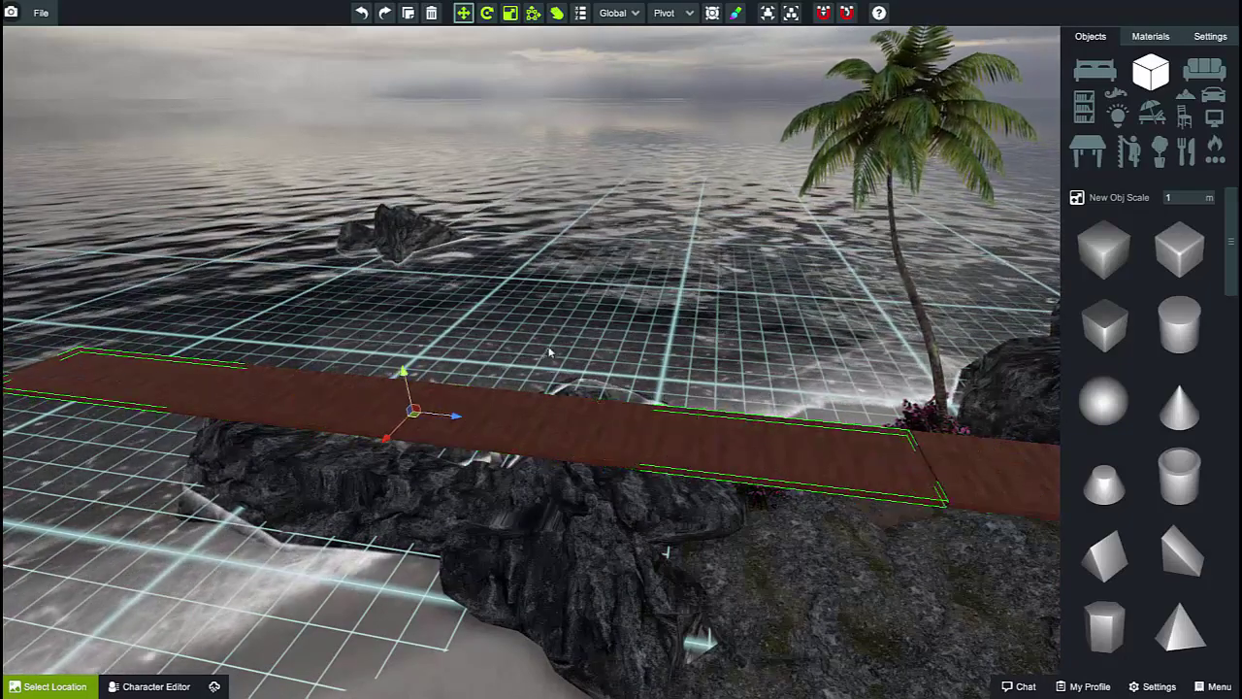
# Step: Rotate the copied walkway slab about its vertical axis so it points out to sea
pyautogui.moveTo(549, 352); pyautogui.dragTo(329, 330, button='middle')
pyautogui.scroll(4, 471, 365)
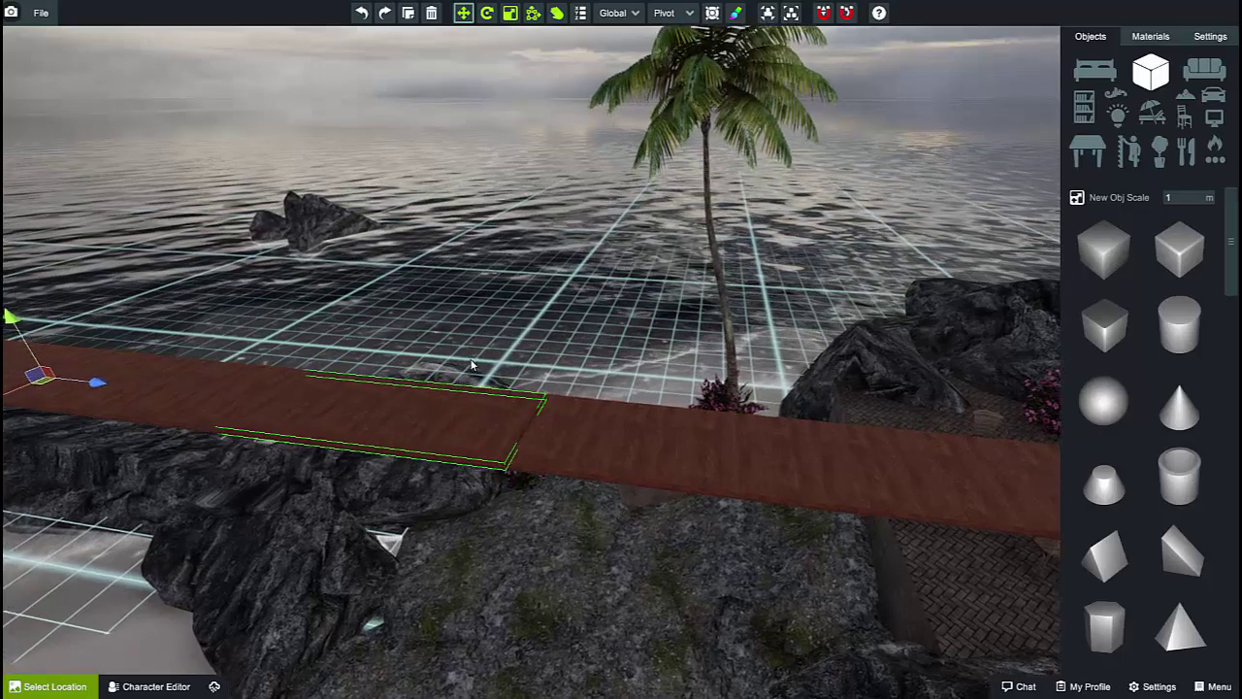
pyautogui.moveTo(453, 367); pyautogui.dragTo(483, 377, button='middle')
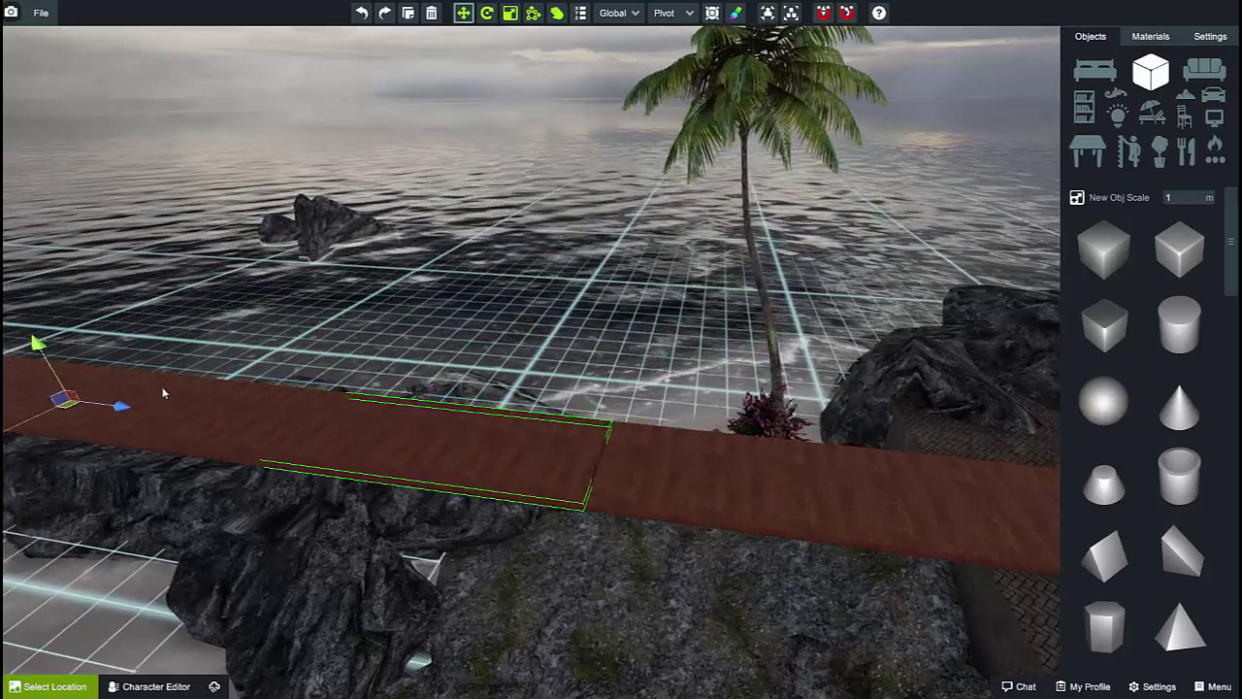
pyautogui.moveTo(162, 392); pyautogui.dragTo(229, 403, button='right')
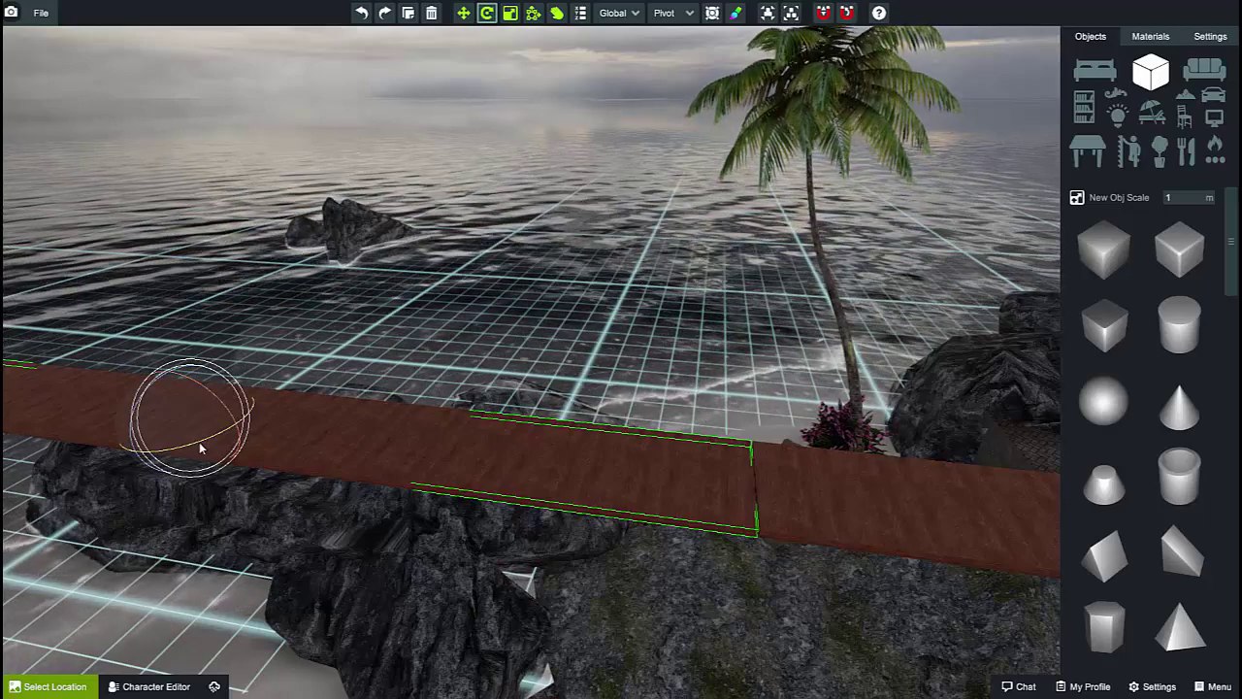
pyautogui.moveTo(199, 442); pyautogui.dragTo(140, 466)
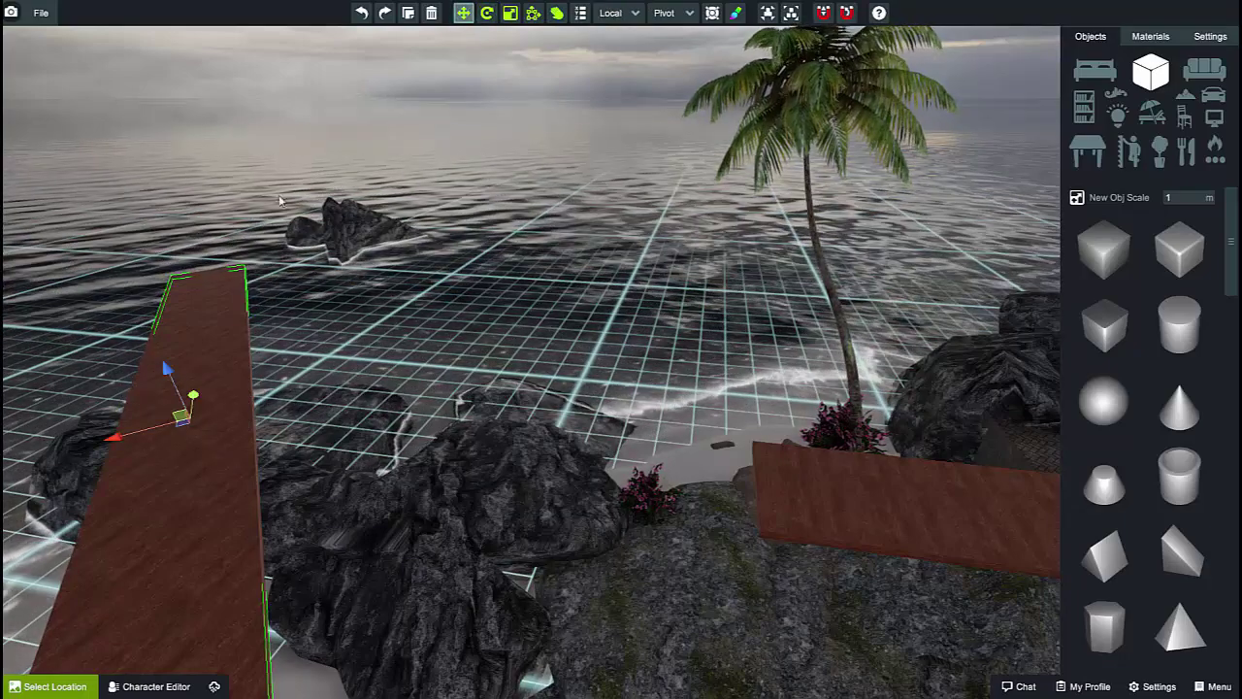
# Step: Move the copied slab to the original walkway's end and adjust its rotation so the two pieces meet at an angle
pyautogui.moveTo(115, 439); pyautogui.dragTo(496, 326)
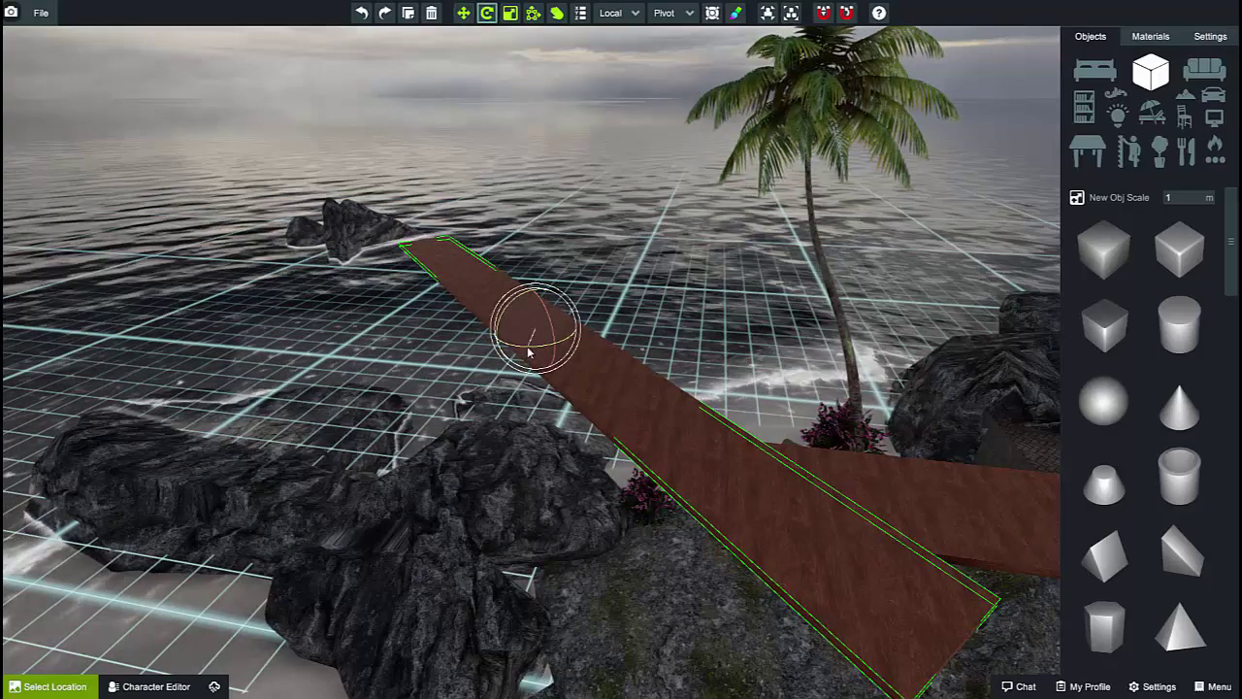
pyautogui.moveTo(528, 354); pyautogui.dragTo(503, 357)
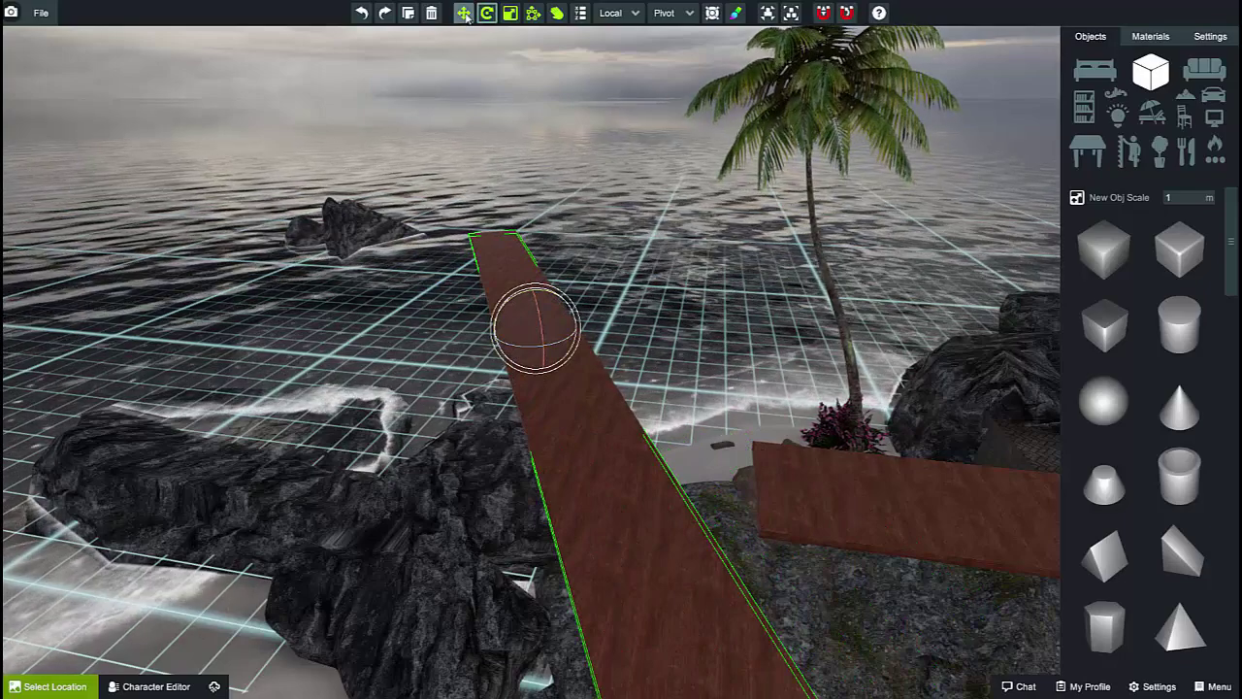
pyautogui.click(463, 13)
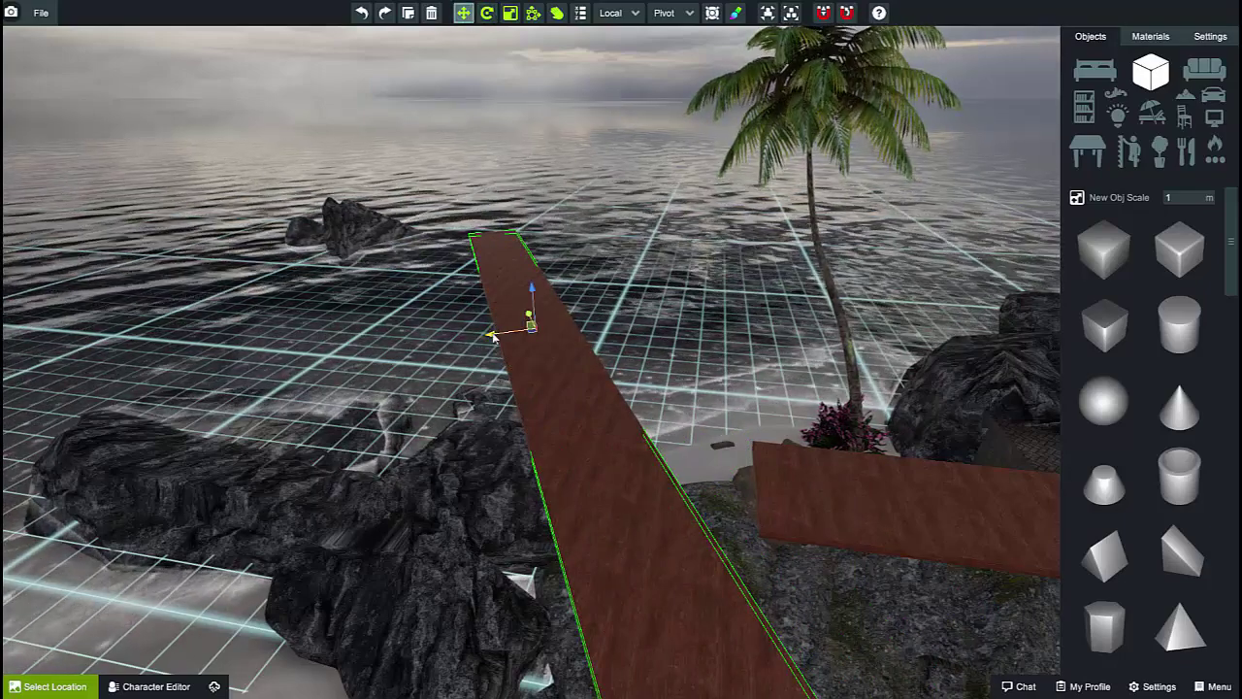
pyautogui.moveTo(497, 335); pyautogui.dragTo(600, 278)
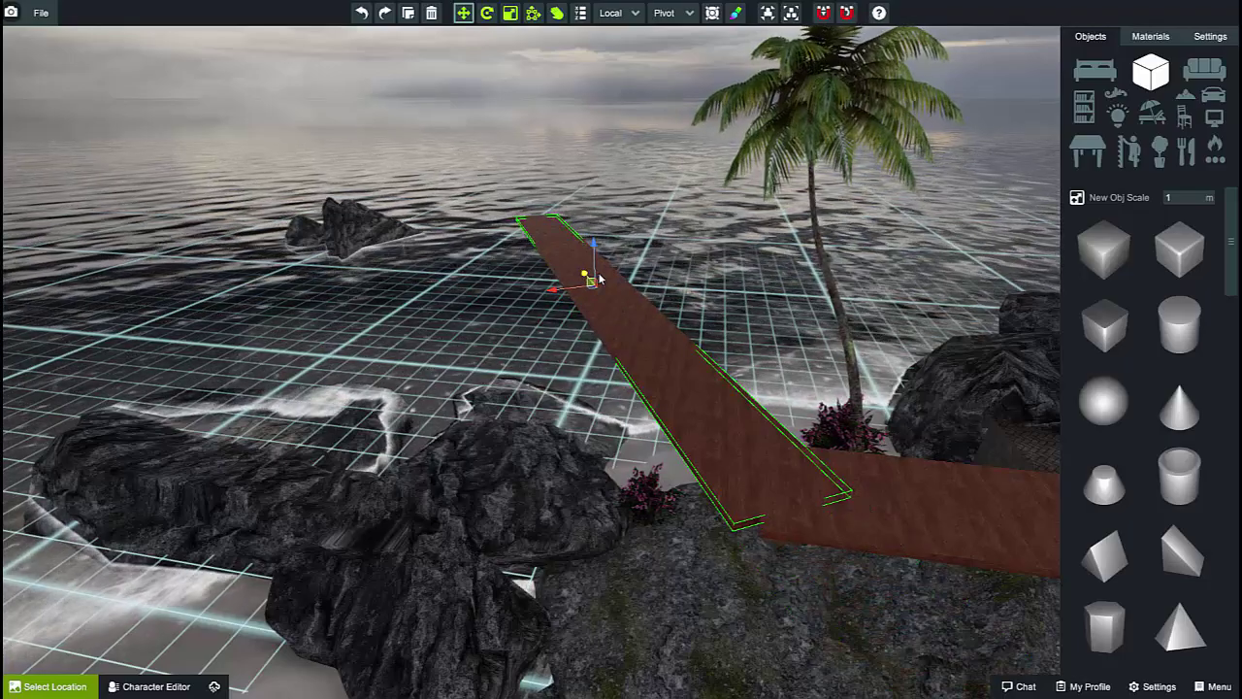
# Step: Nudge the angled slab sideways along its local axis to overlap the original walkway's end more closely
pyautogui.scroll(1, 612, 279)
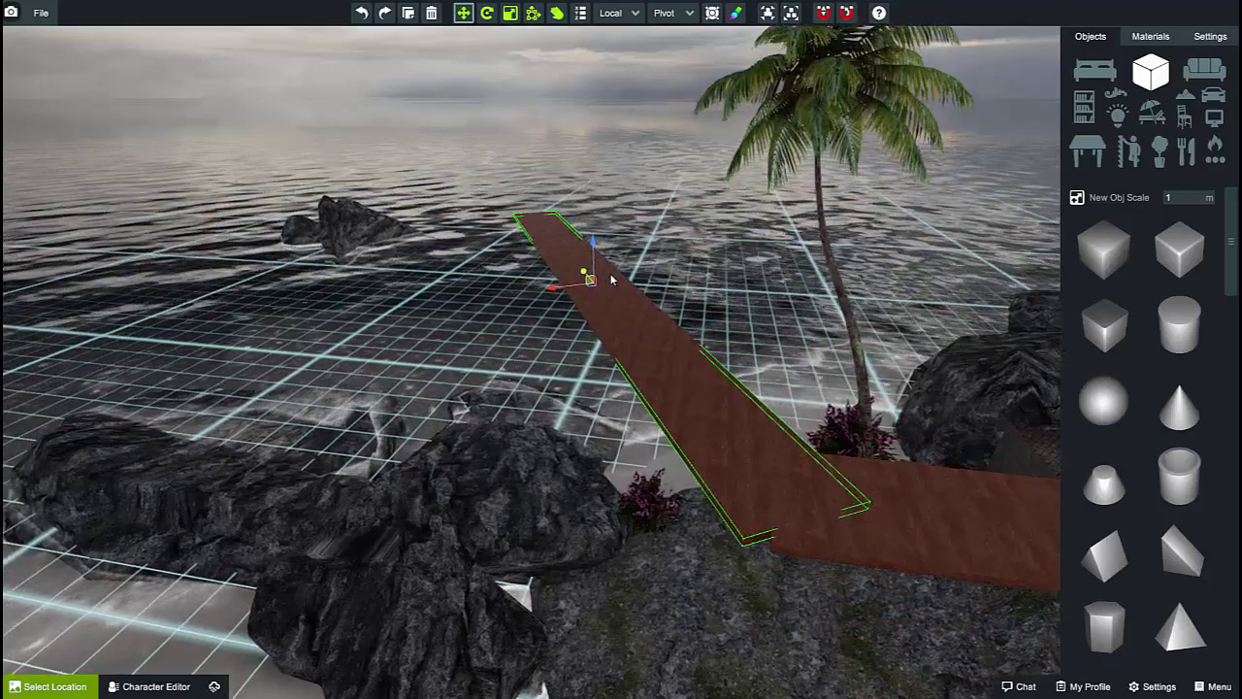
pyautogui.scroll(3, 611, 276)
pyautogui.moveTo(614, 280); pyautogui.dragTo(597, 268, button='middle')
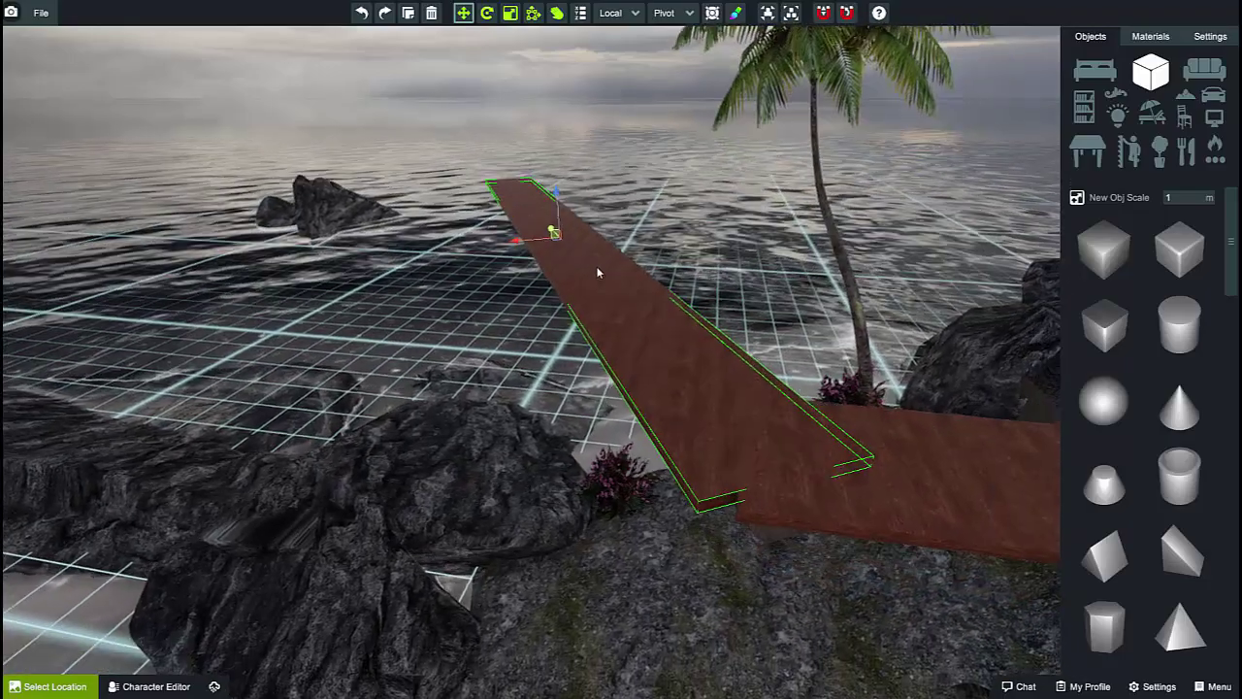
pyautogui.press('w')
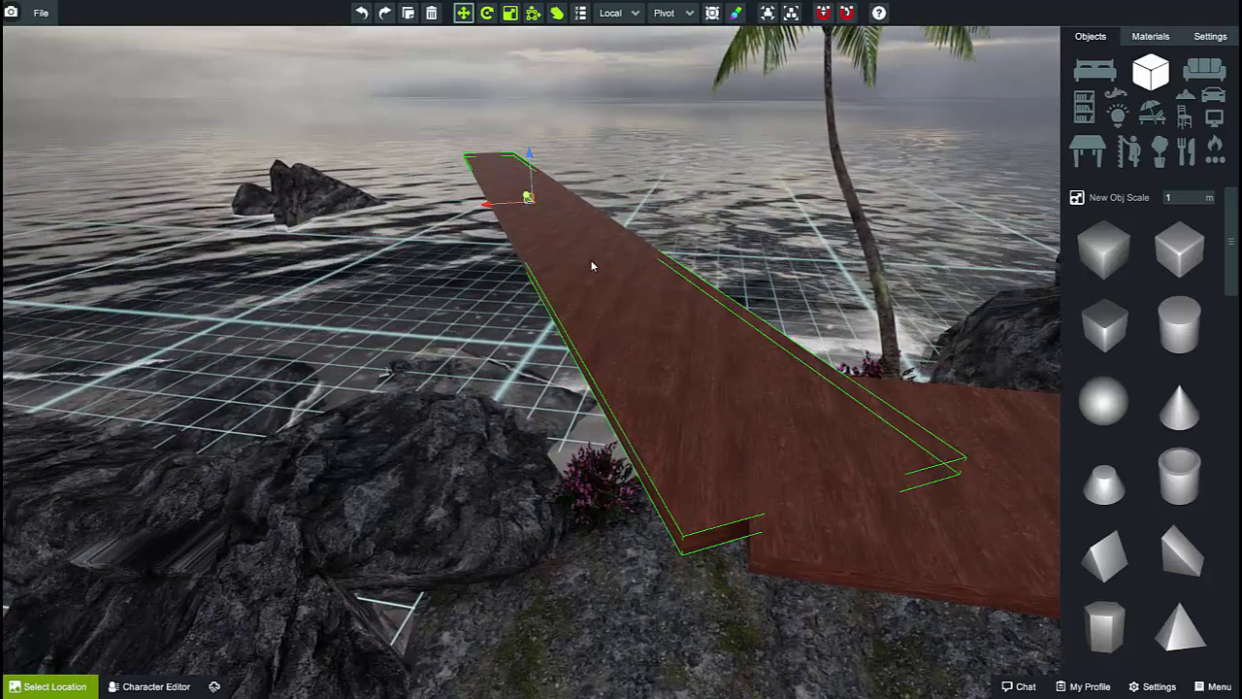
pyautogui.press('w')
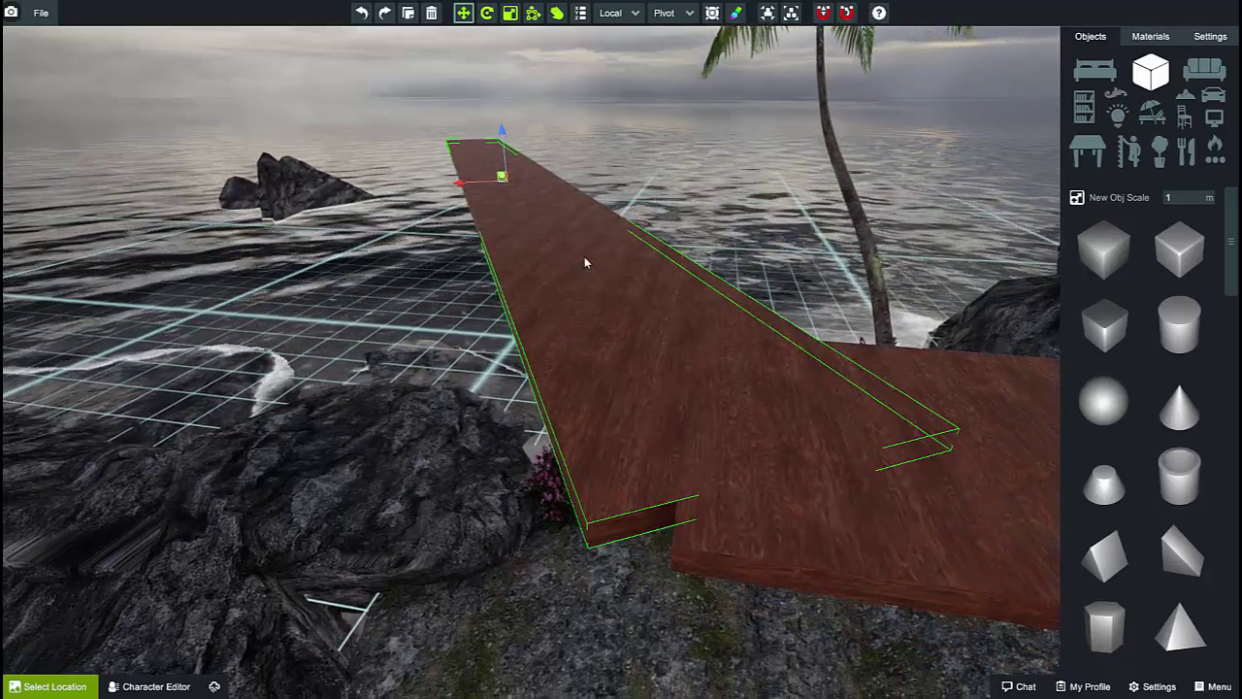
pyautogui.press('w')
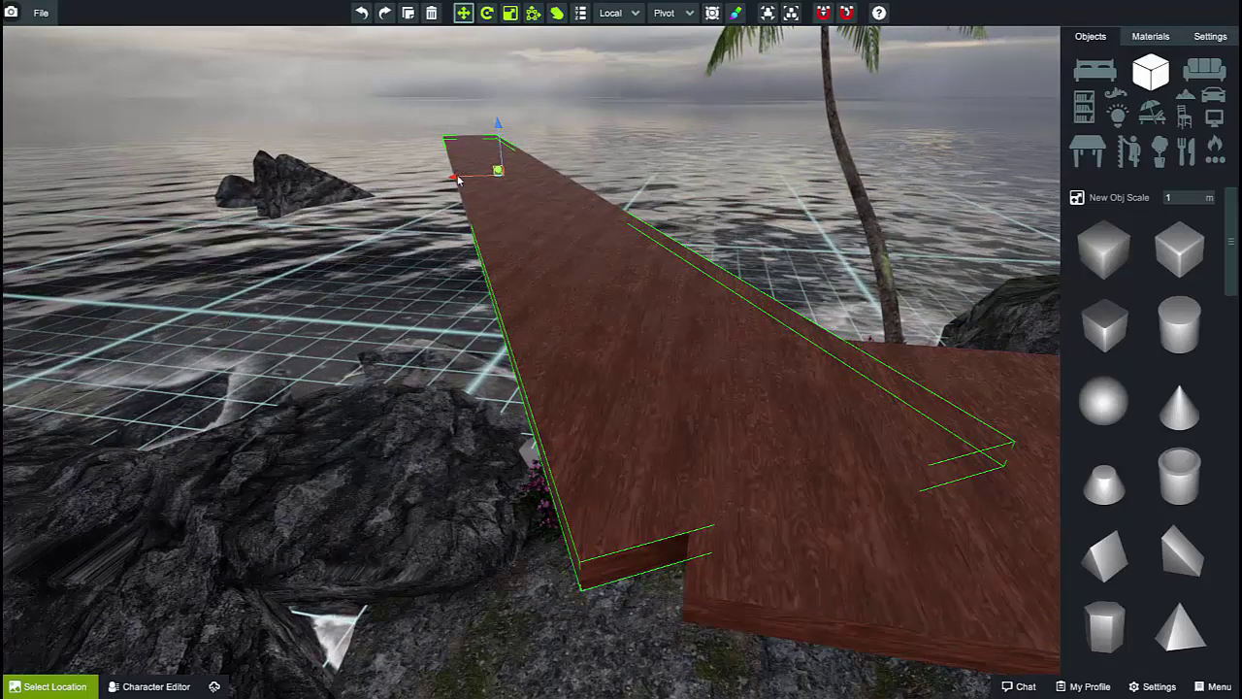
pyautogui.moveTo(458, 180); pyautogui.dragTo(467, 178)
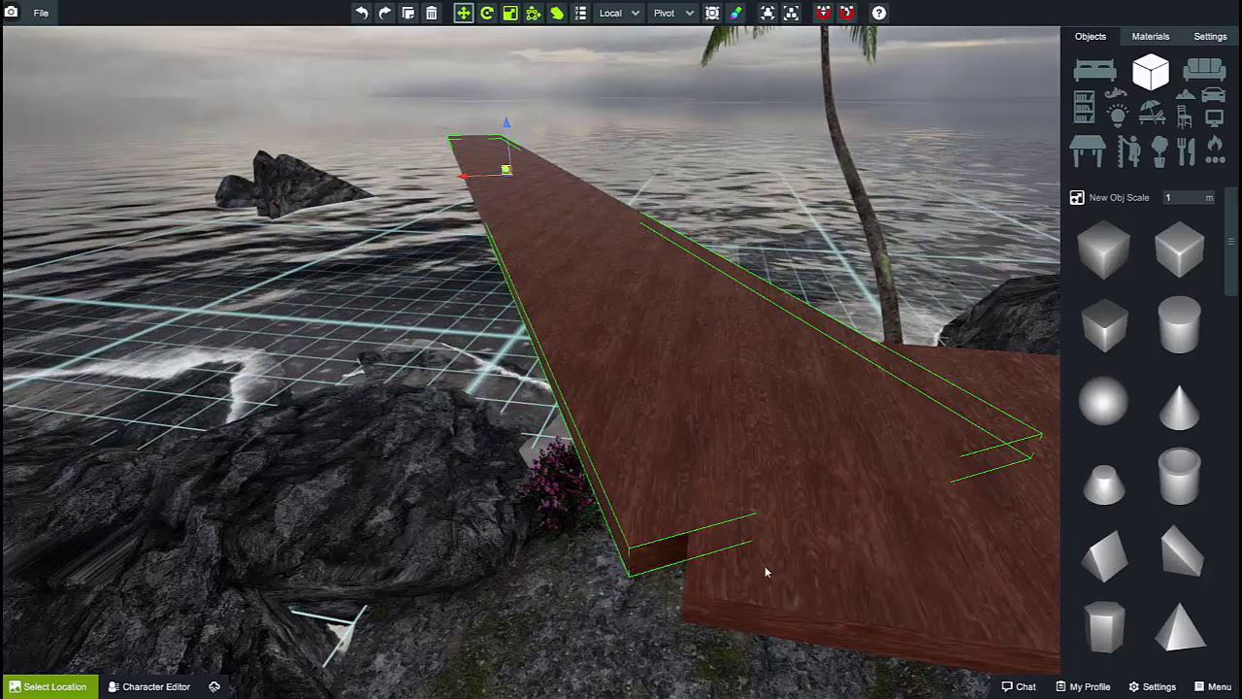
# Step: Slide the angled slab slightly lengthwise toward the original walkway to bring their corners together
pyautogui.moveTo(627, 454); pyautogui.dragTo(687, 453, button='right')
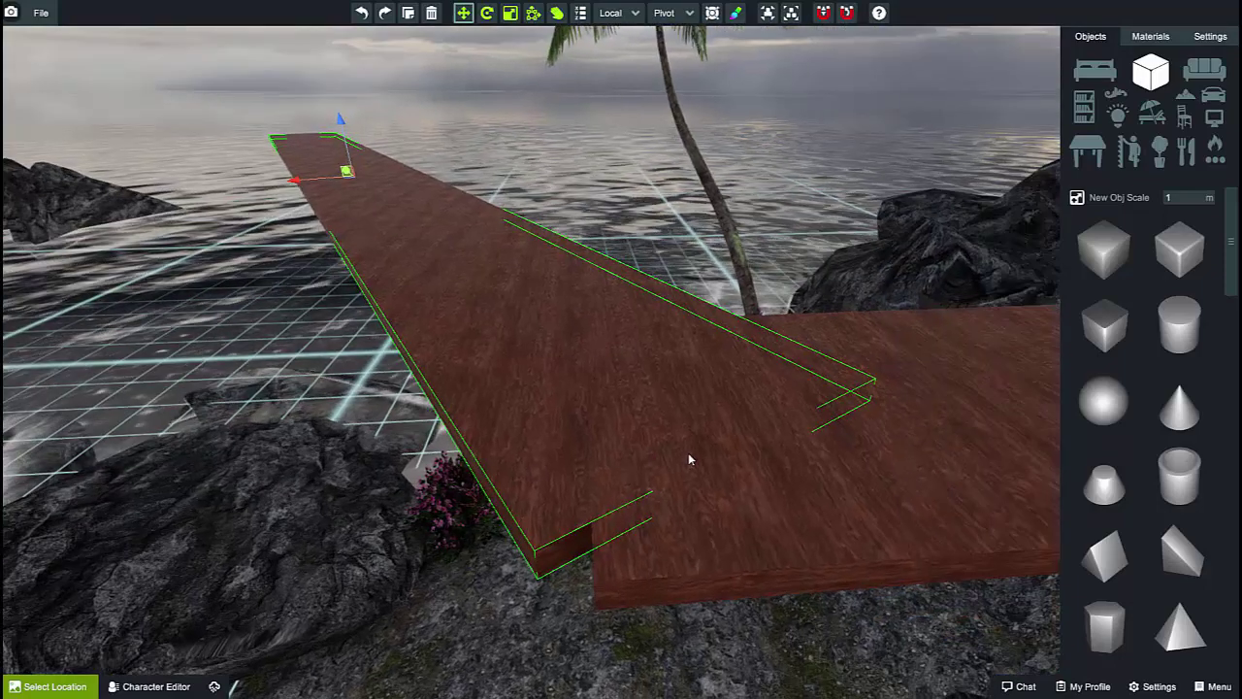
pyautogui.moveTo(688, 453); pyautogui.dragTo(700, 454, button='middle')
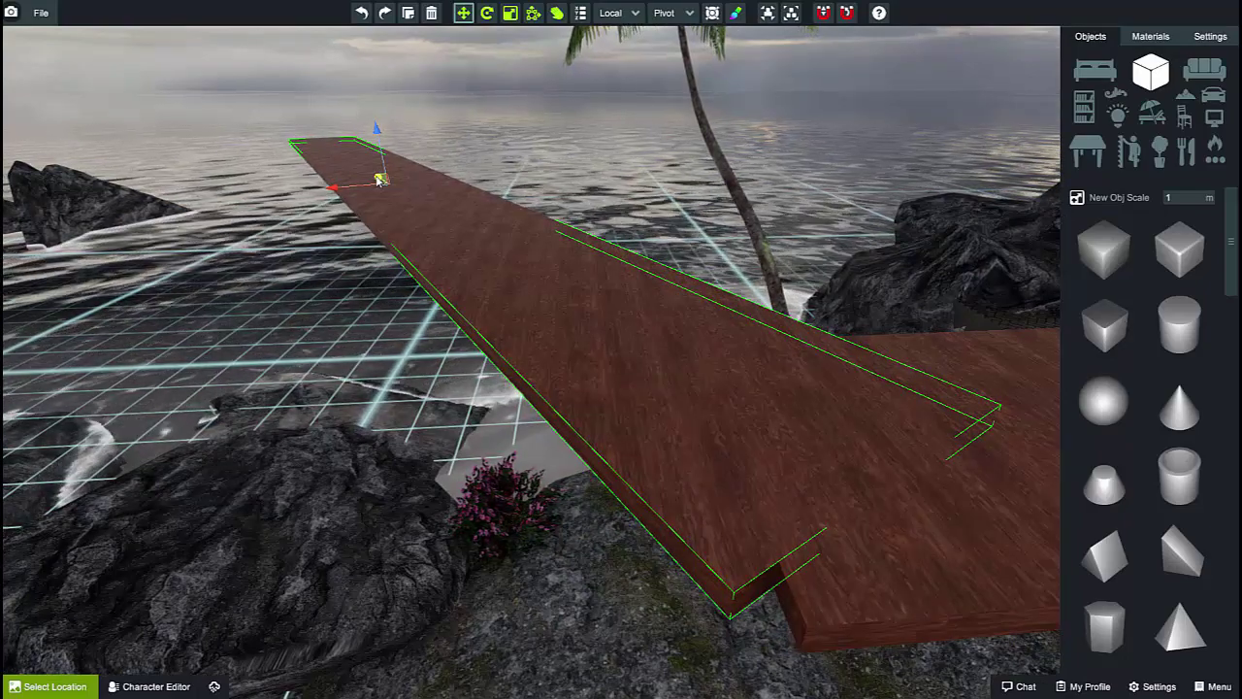
pyautogui.moveTo(381, 179); pyautogui.dragTo(383, 181)
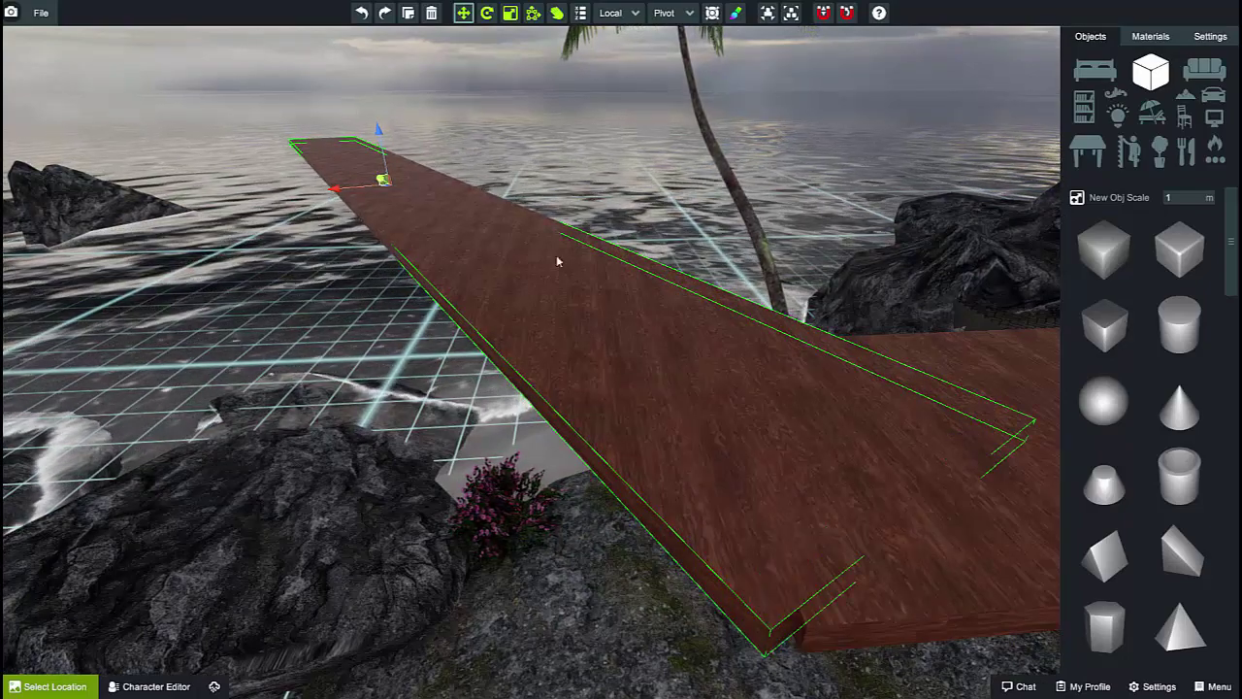
# Step: Stretch the seaward end of the original walkway slab toward the angled slab's outer corner
pyautogui.click(885, 578)
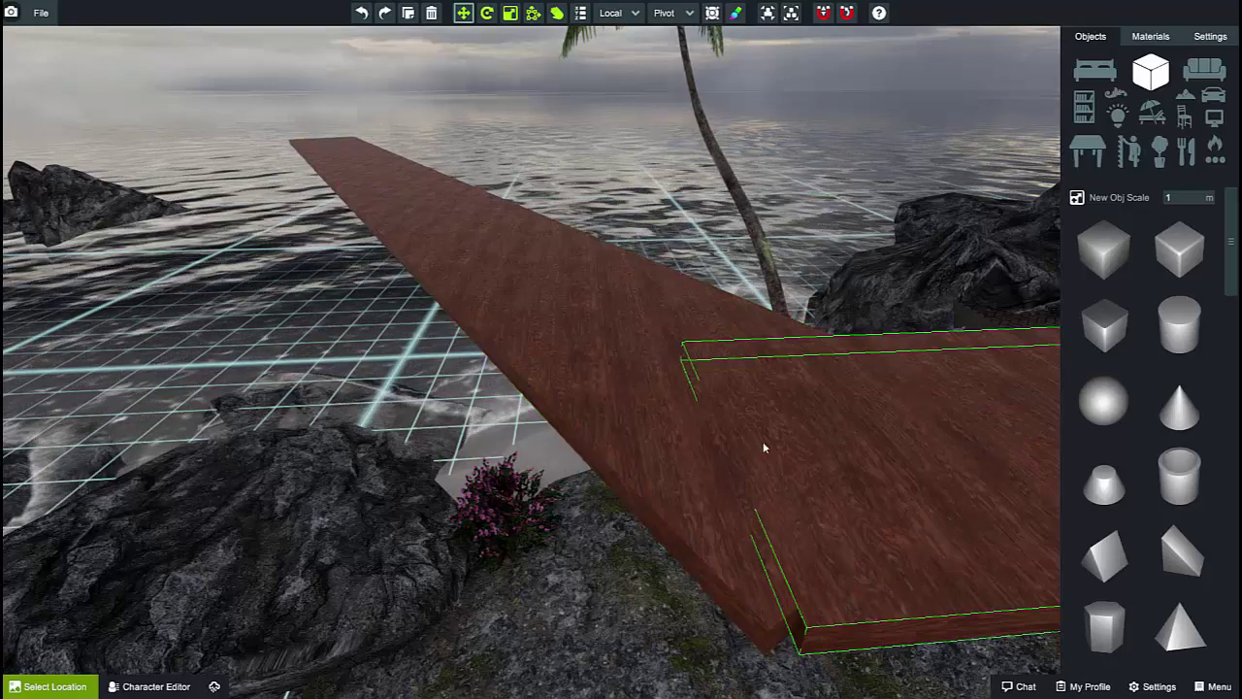
pyautogui.scroll(-4, 680, 425)
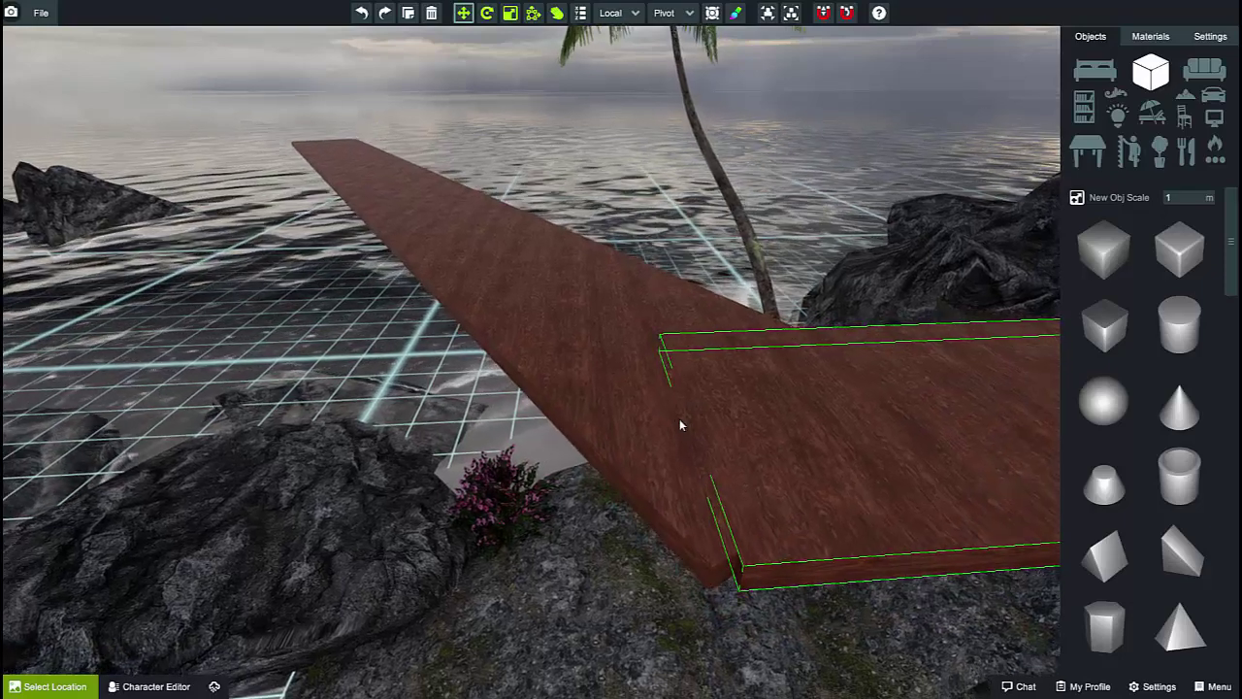
pyautogui.scroll(-2, 681, 425)
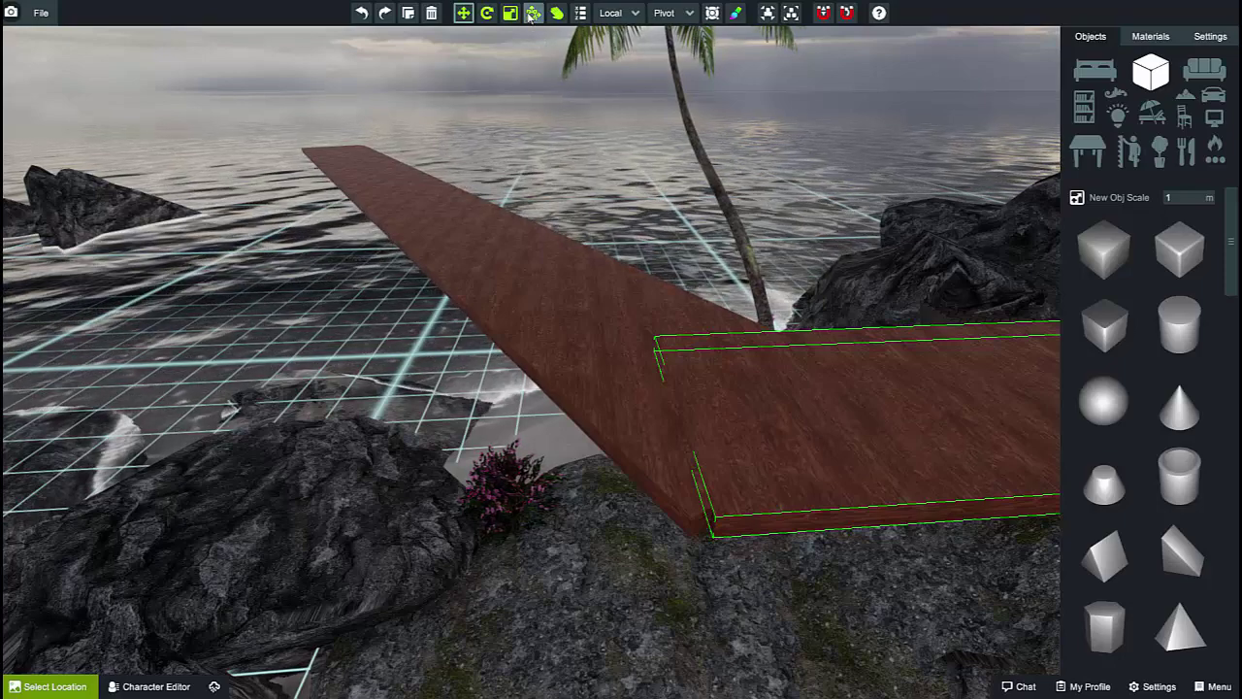
pyautogui.moveTo(697, 403); pyautogui.dragTo(719, 386)
pyautogui.scroll(3, 719, 385)
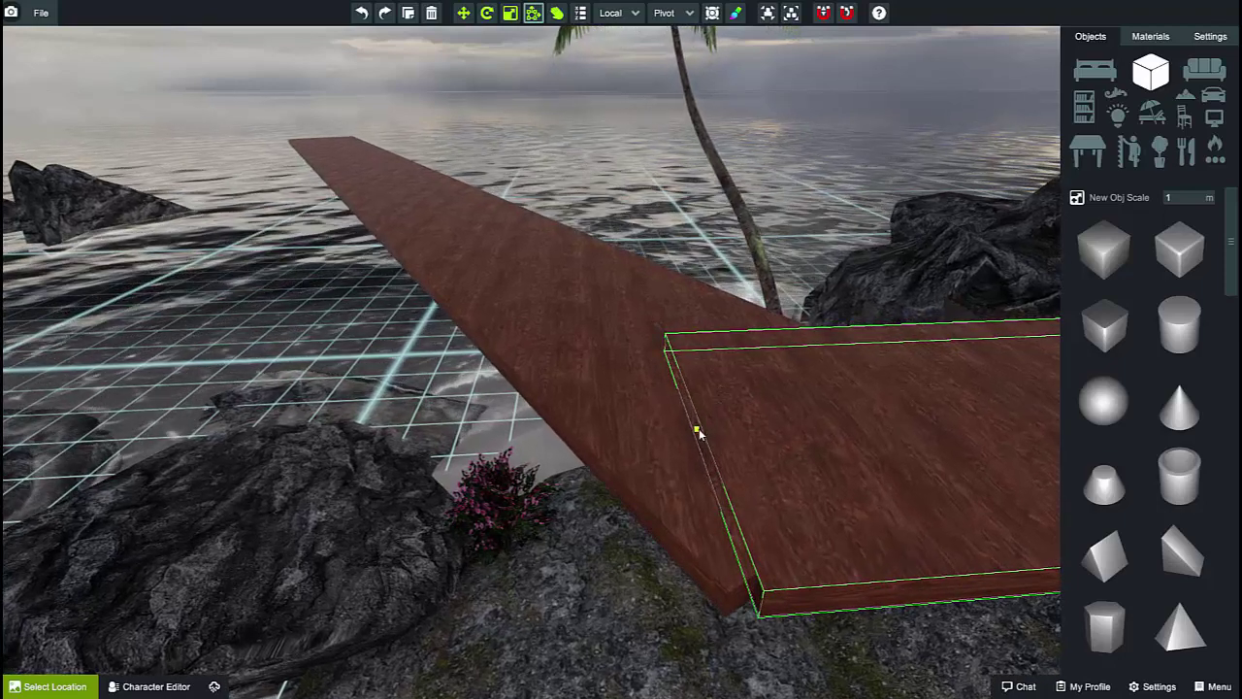
pyautogui.moveTo(698, 430); pyautogui.dragTo(679, 436)
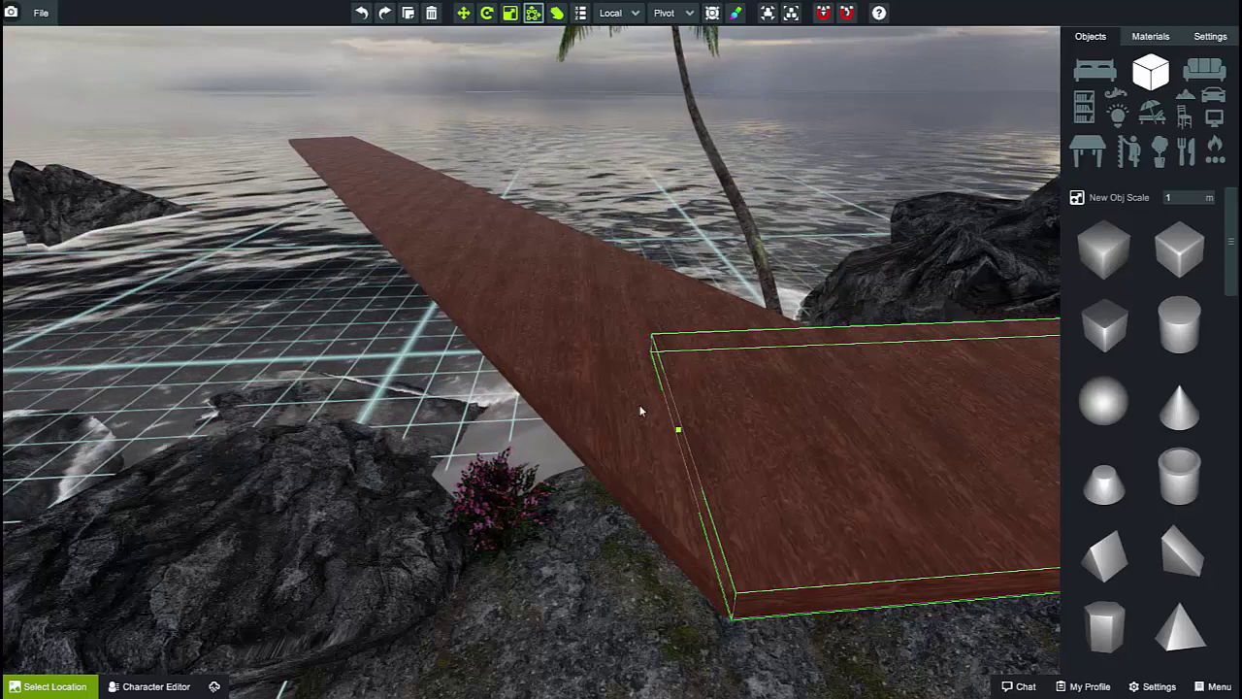
pyautogui.scroll(2, 640, 410)
pyautogui.scroll(2, 639, 408)
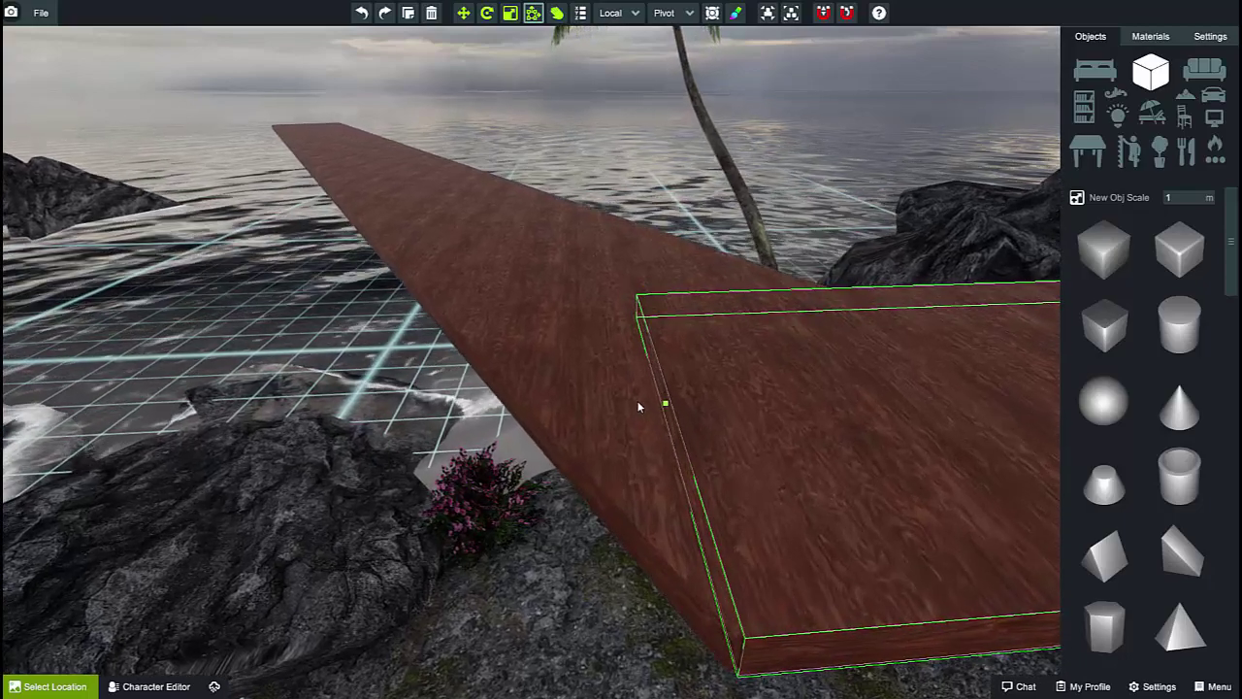
# Step: Select the angled slab and adjust the length of its inner end where it overlaps the original walkway slab
pyautogui.moveTo(637, 406); pyautogui.dragTo(797, 413, button='right')
pyautogui.moveTo(797, 414); pyautogui.dragTo(795, 404, button='middle')
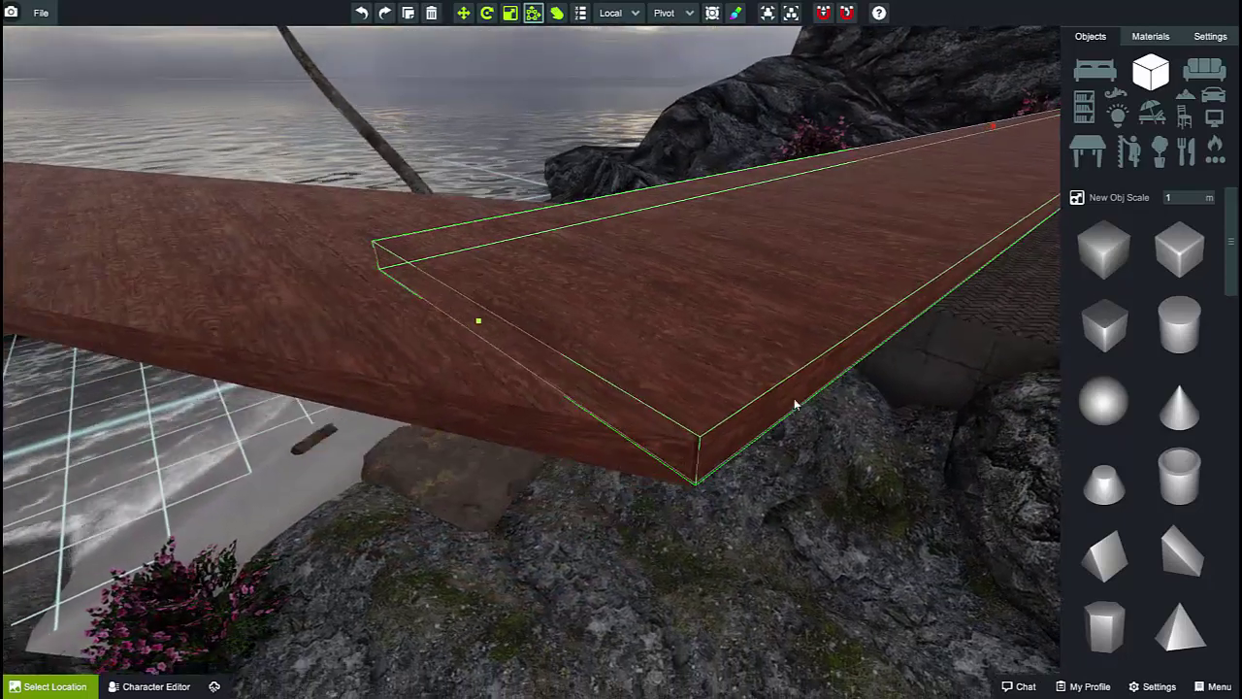
pyautogui.scroll(2, 702, 408)
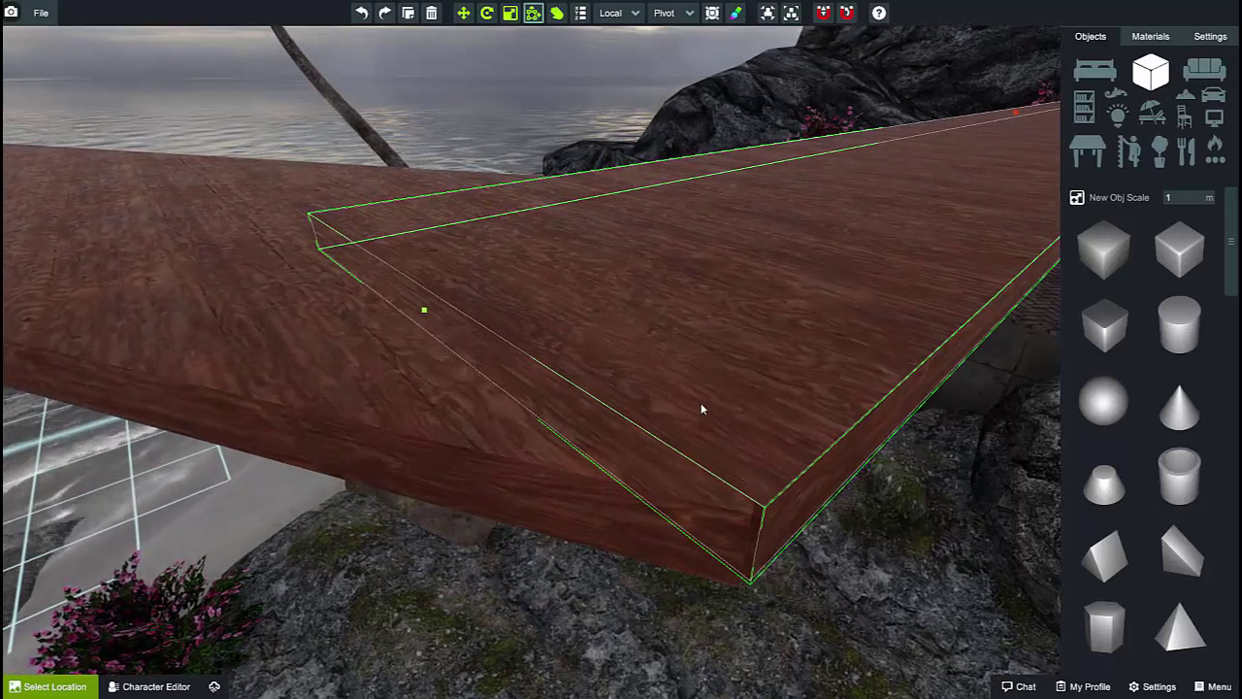
pyautogui.scroll(-2, 702, 409)
pyautogui.scroll(2, 702, 409)
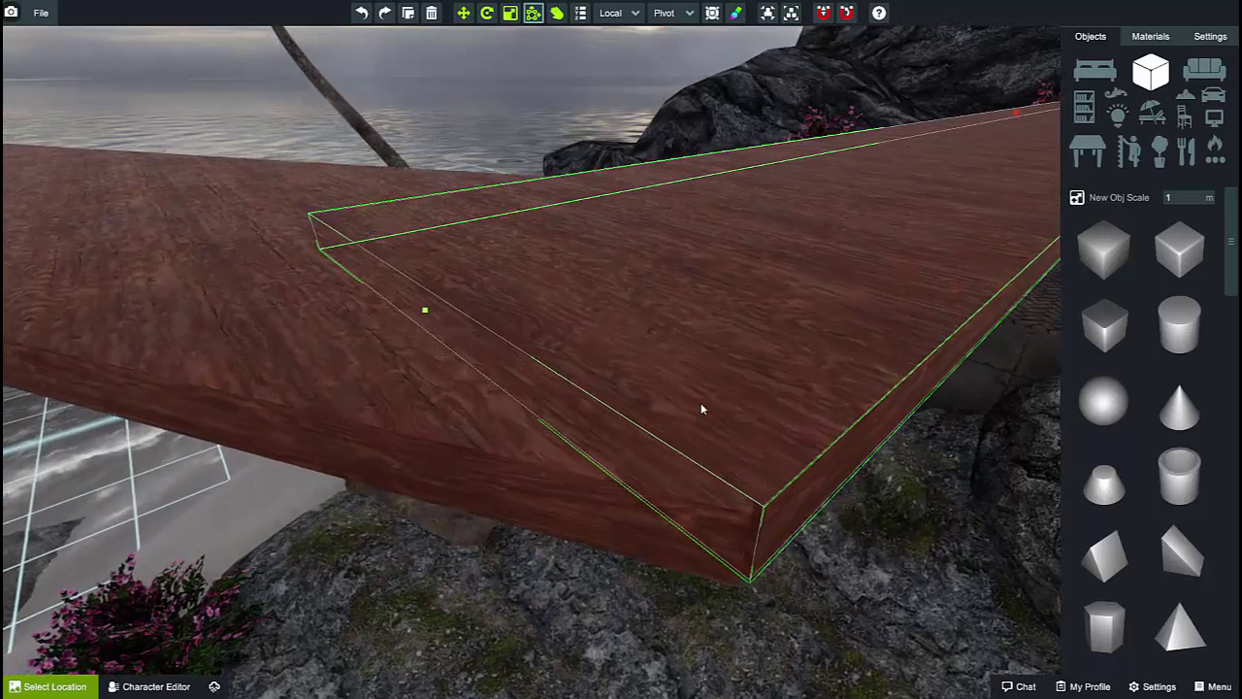
pyautogui.click(483, 419)
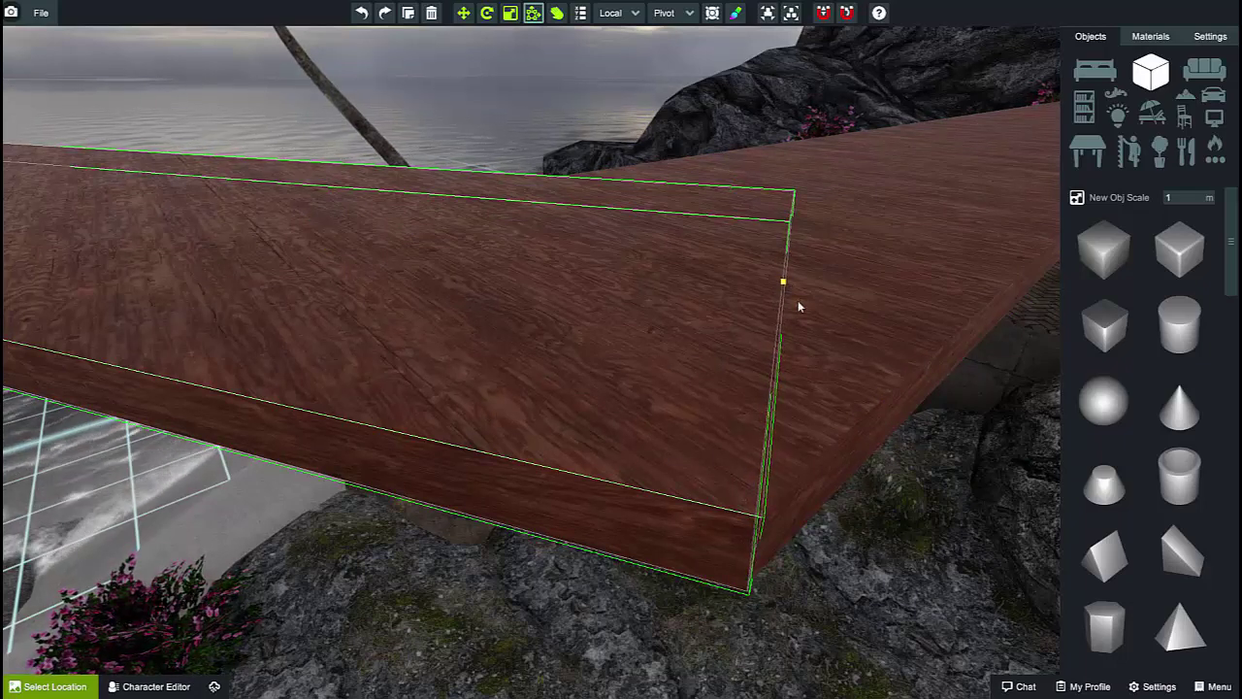
pyautogui.moveTo(798, 303); pyautogui.dragTo(762, 357, button='right')
pyautogui.moveTo(760, 355); pyautogui.dragTo(727, 349, button='middle')
pyautogui.moveTo(729, 355); pyautogui.dragTo(743, 355, button='right')
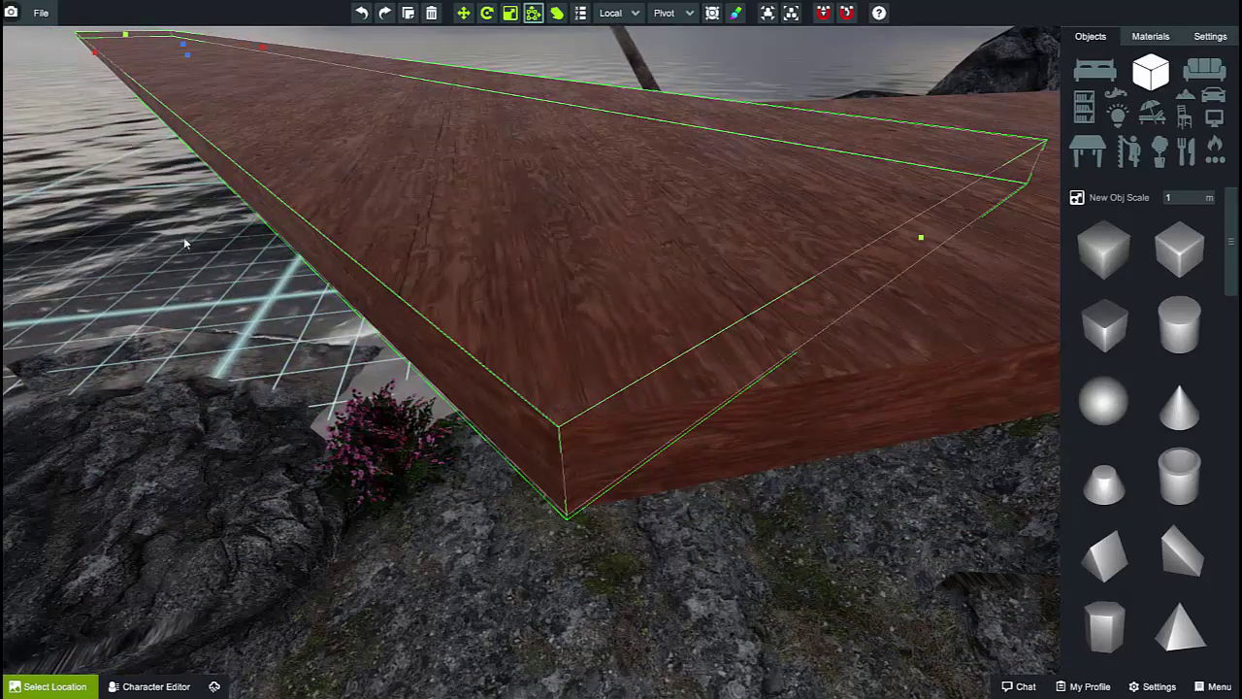
pyautogui.click(568, 309)
pyautogui.moveTo(566, 305); pyautogui.dragTo(612, 346, button='right')
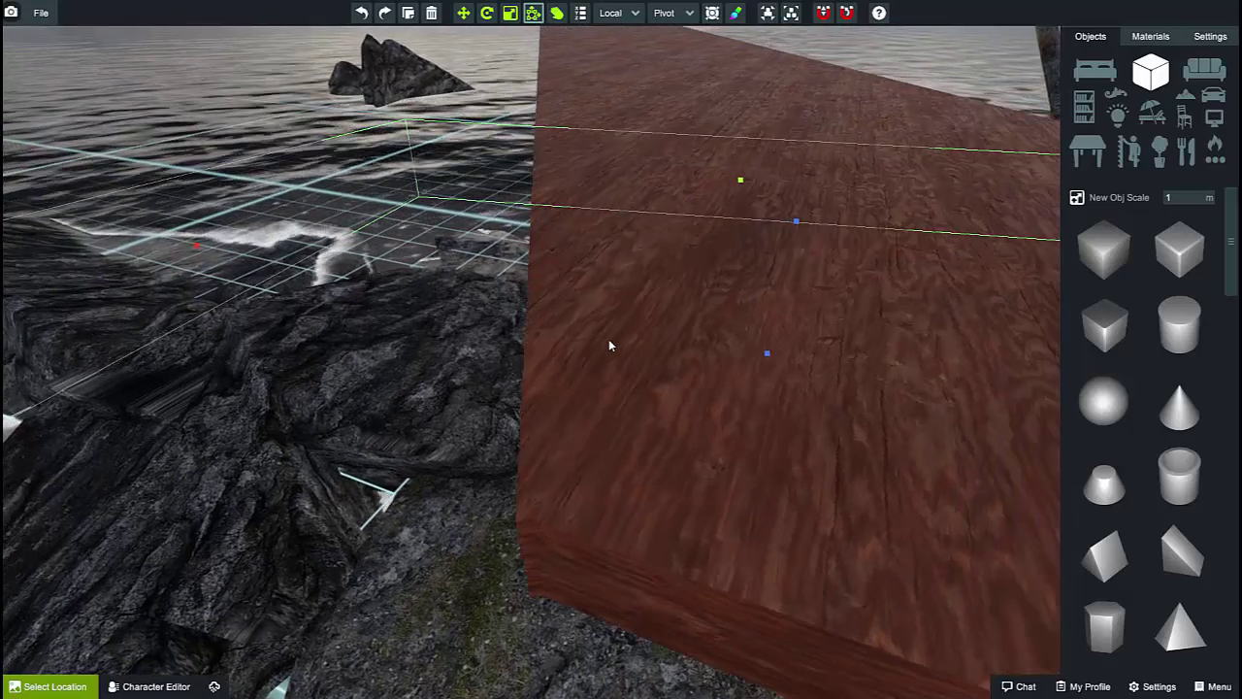
pyautogui.click(565, 318)
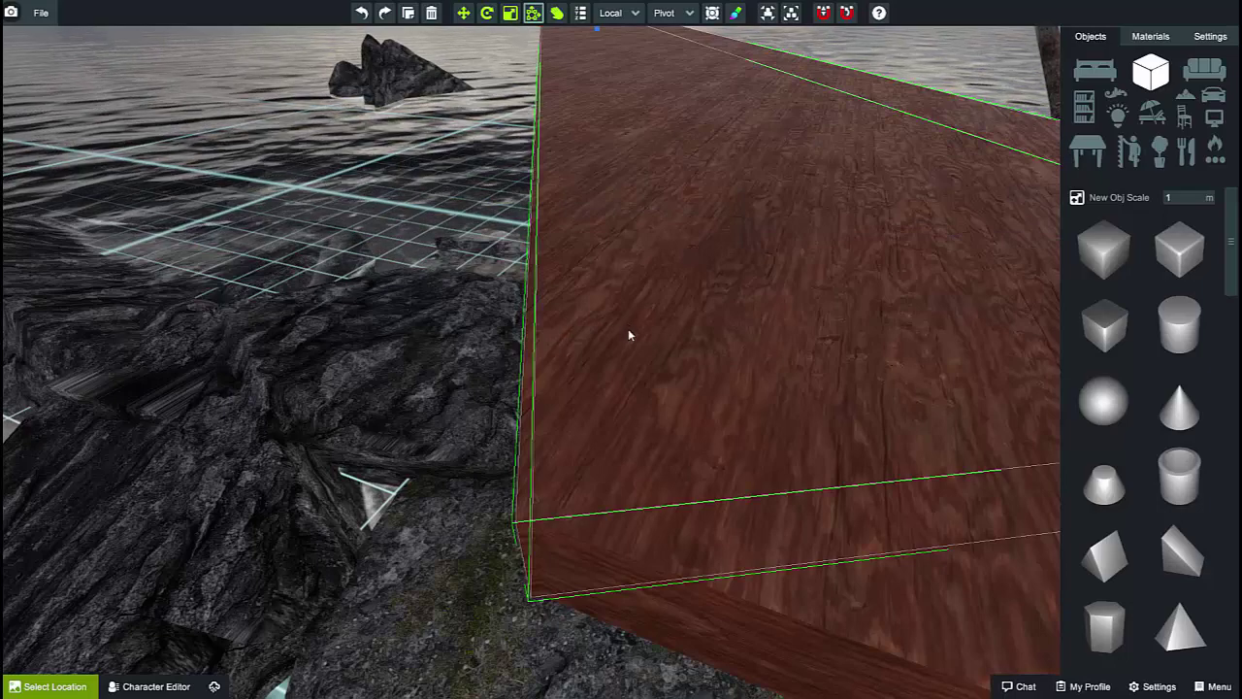
pyautogui.press('w')
pyautogui.press('d')
pyautogui.press('s')
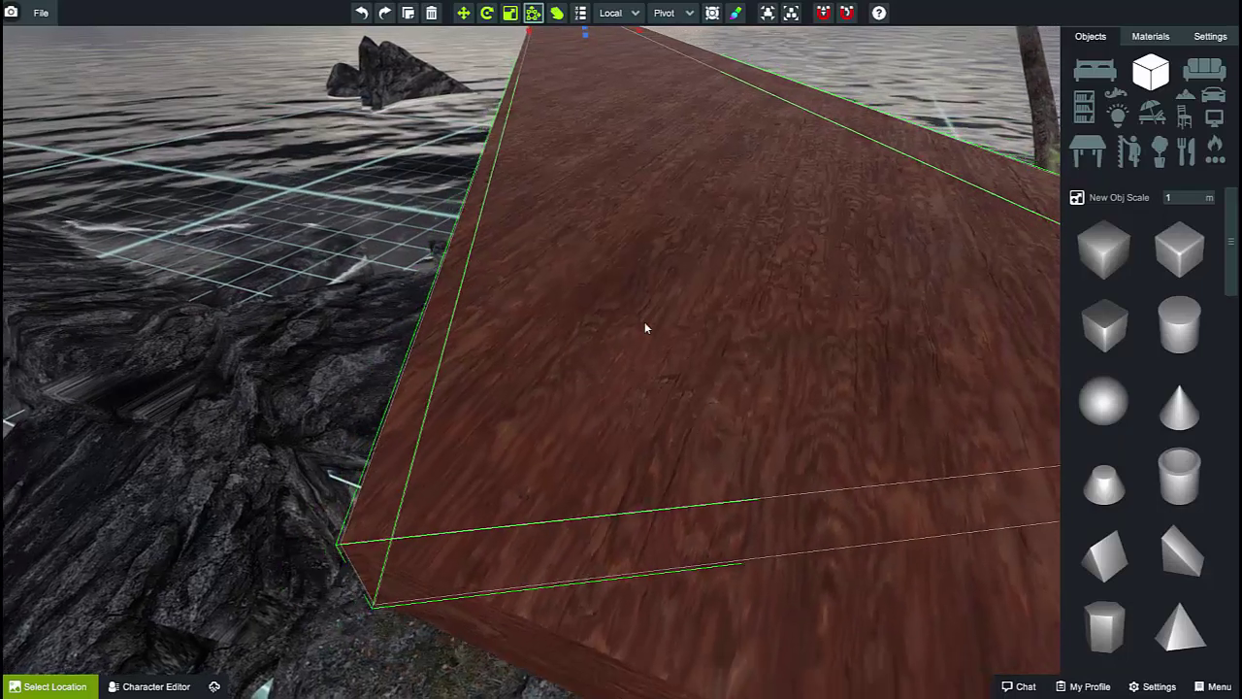
pyautogui.press('s')
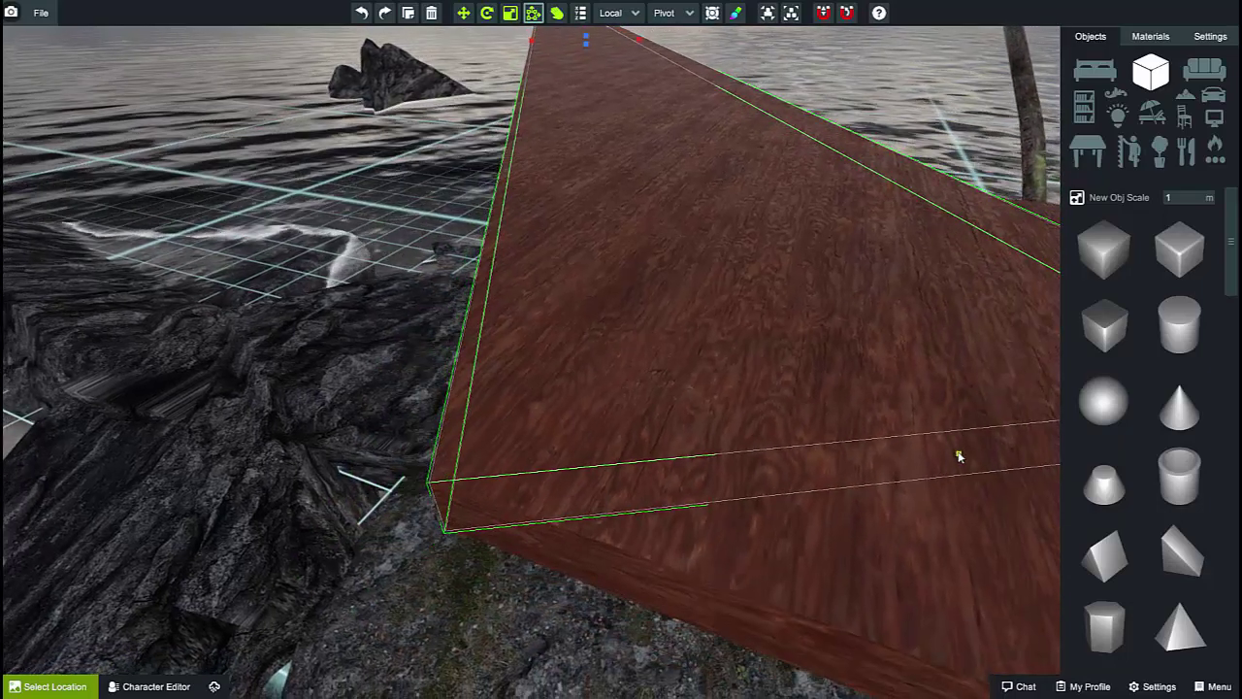
pyautogui.moveTo(959, 454); pyautogui.dragTo(963, 440)
# Step: Lengthen the original walkway slab slightly so its end reaches the angled slab's outer corner
pyautogui.press('a')
pyautogui.press('a')
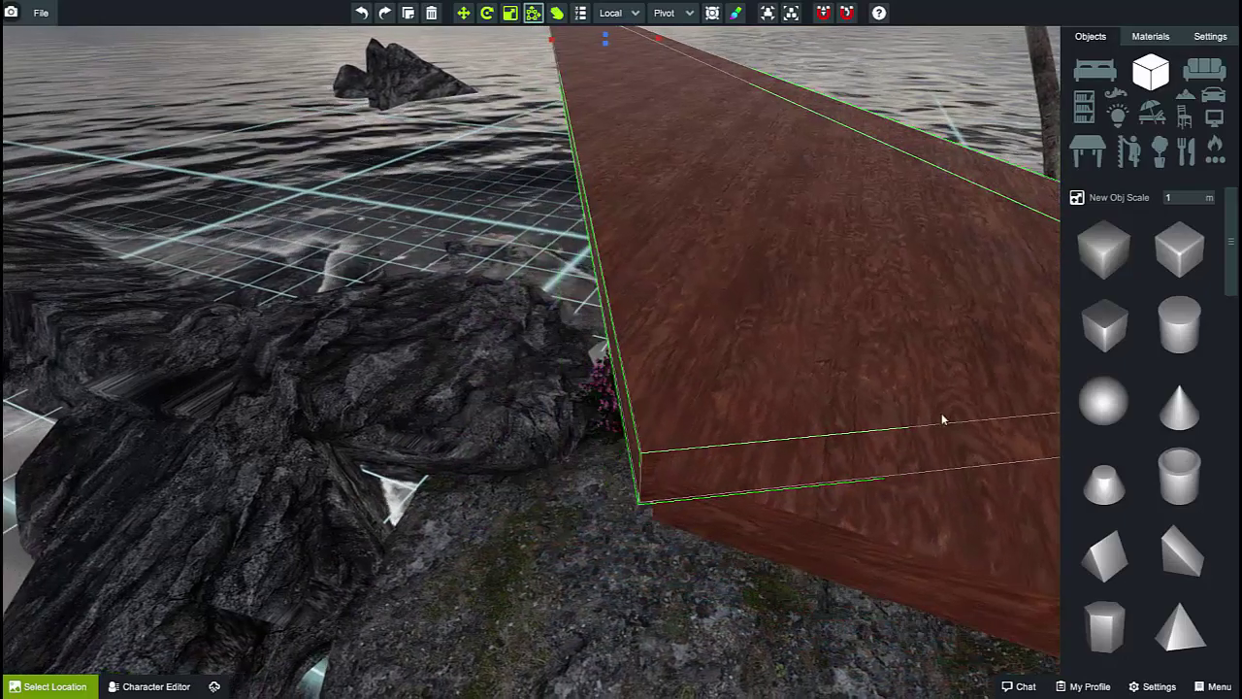
pyautogui.press('w')
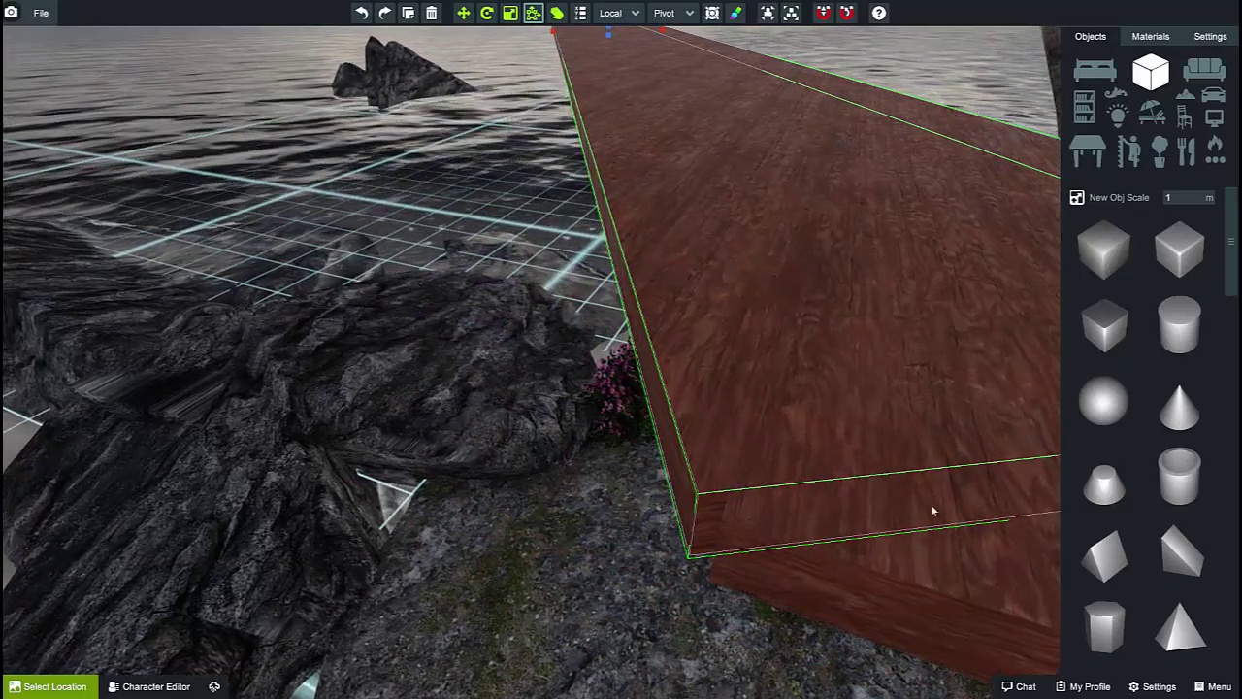
pyautogui.click(911, 581)
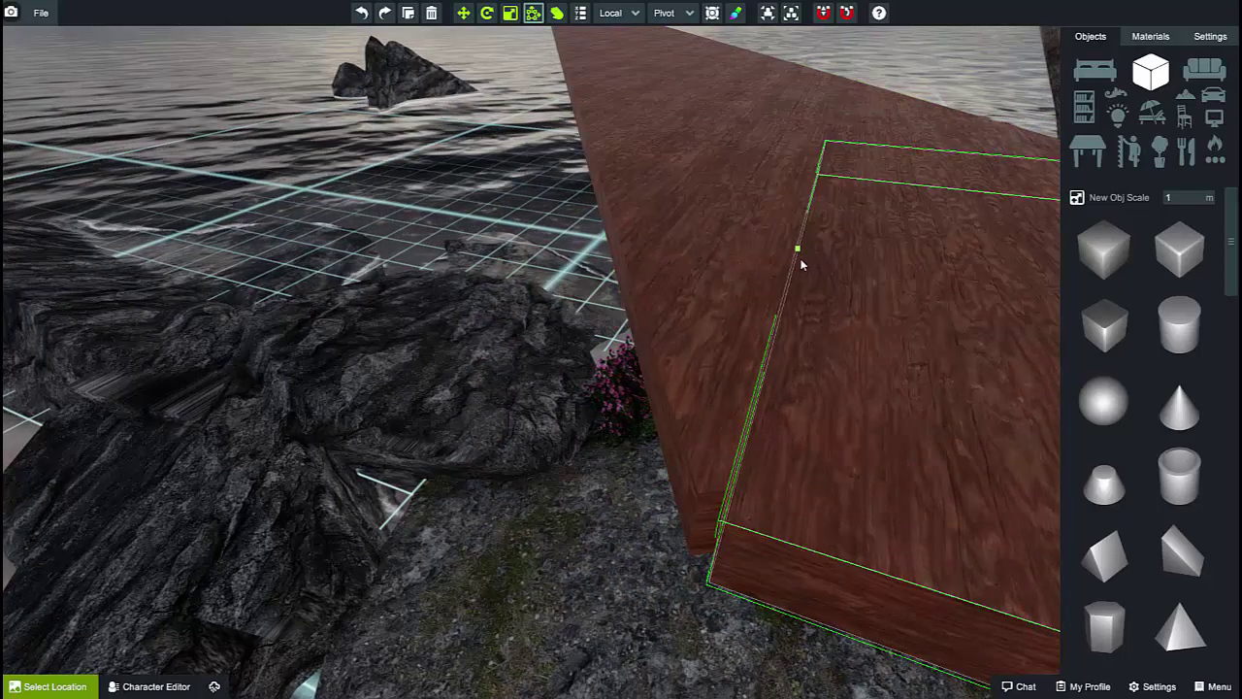
pyautogui.moveTo(798, 252); pyautogui.dragTo(789, 250)
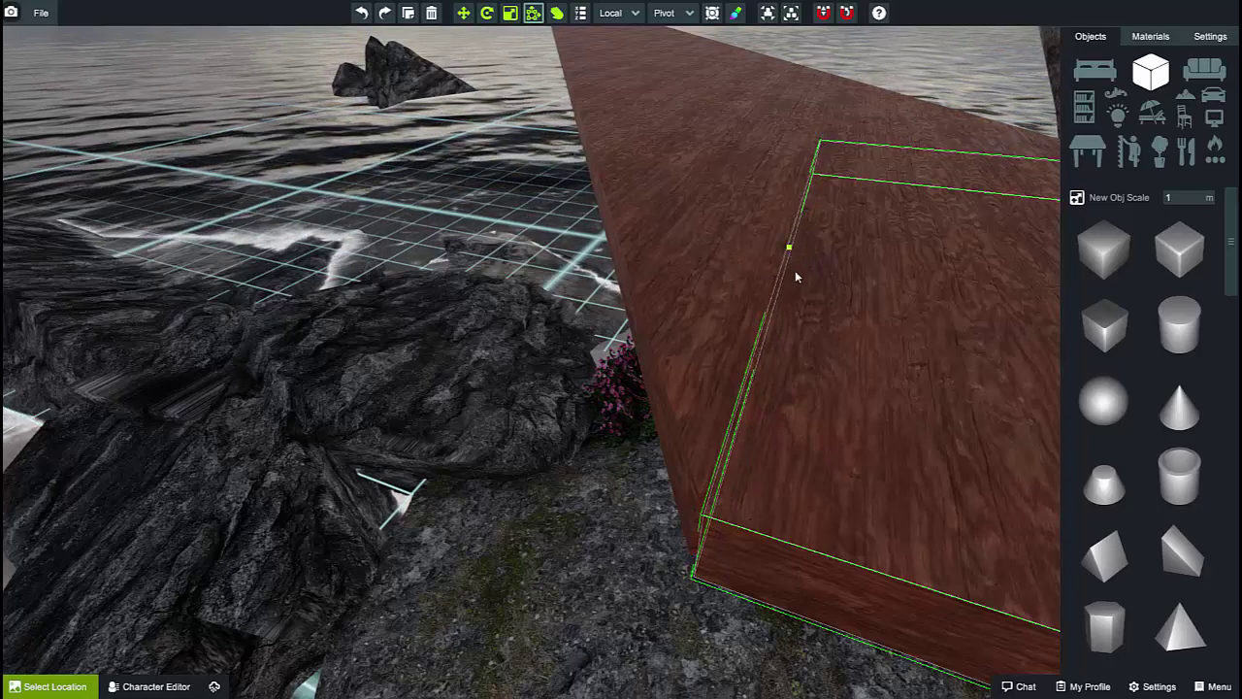
# Step: Pull the original slab's end back a little and extend the angled slab's inner end to close the corner
pyautogui.scroll(3, 795, 272)
pyautogui.moveTo(945, 337); pyautogui.dragTo(996, 343, button='right')
pyautogui.moveTo(996, 343); pyautogui.dragTo(998, 338, button='middle')
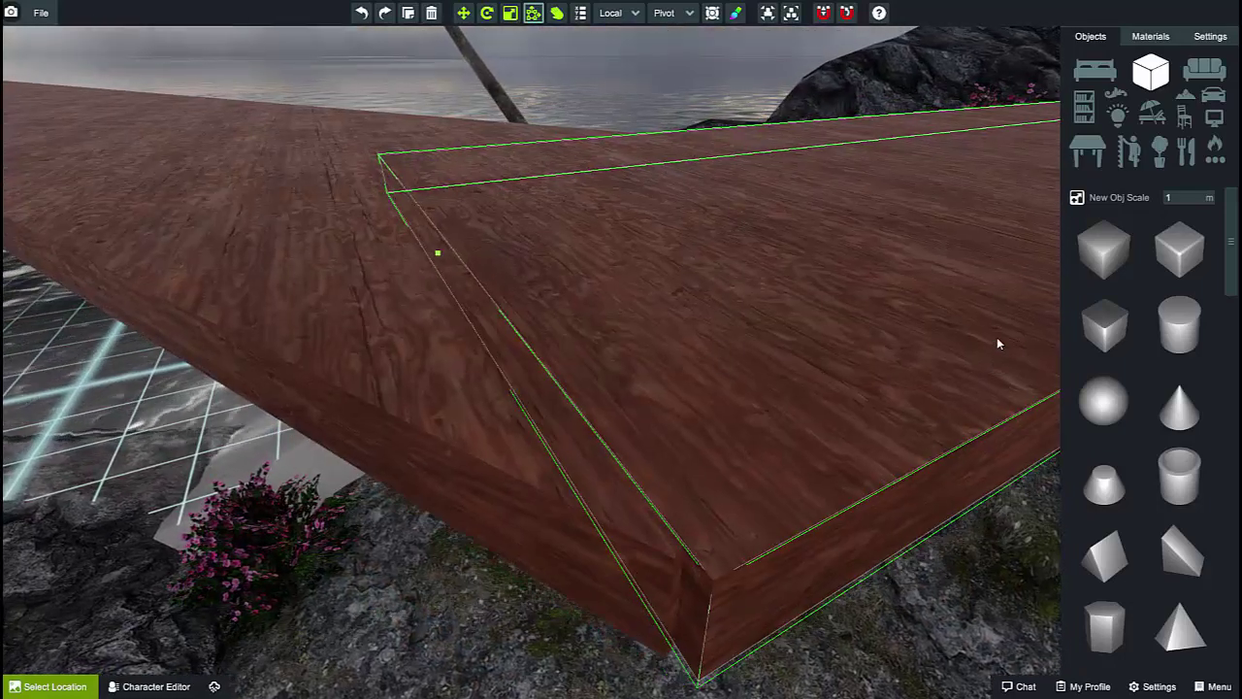
pyautogui.scroll(-2, 918, 335)
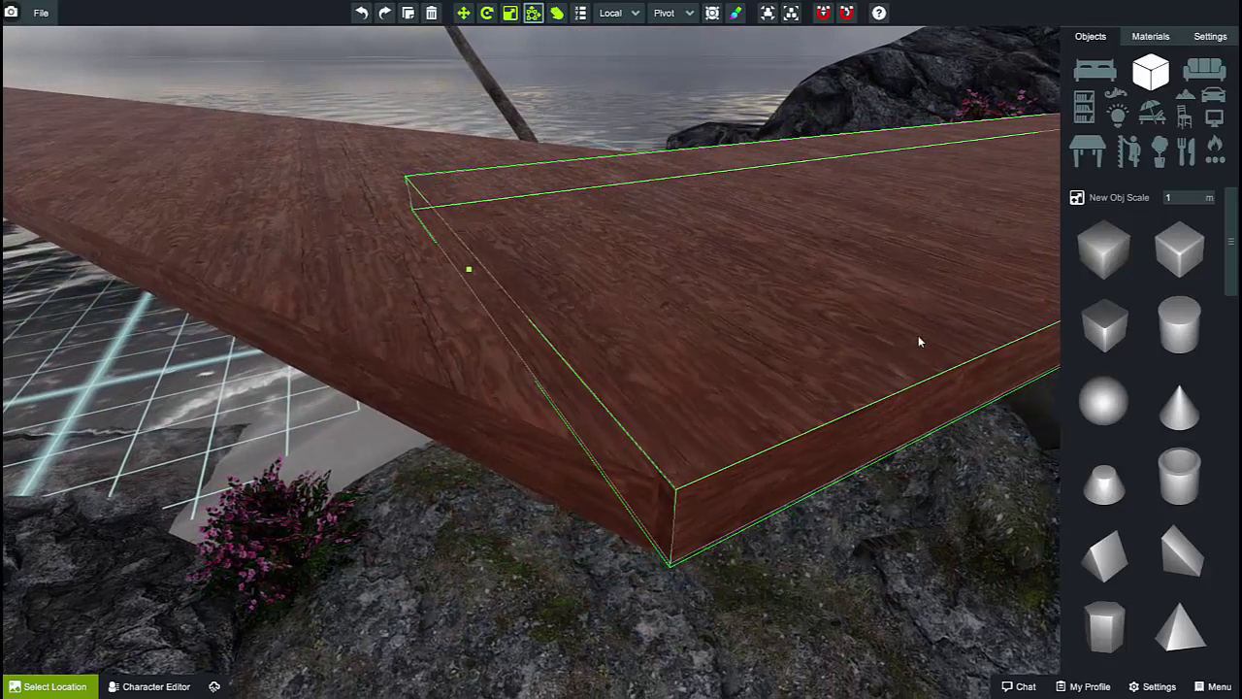
pyautogui.moveTo(472, 272); pyautogui.dragTo(487, 260)
pyautogui.click(468, 296)
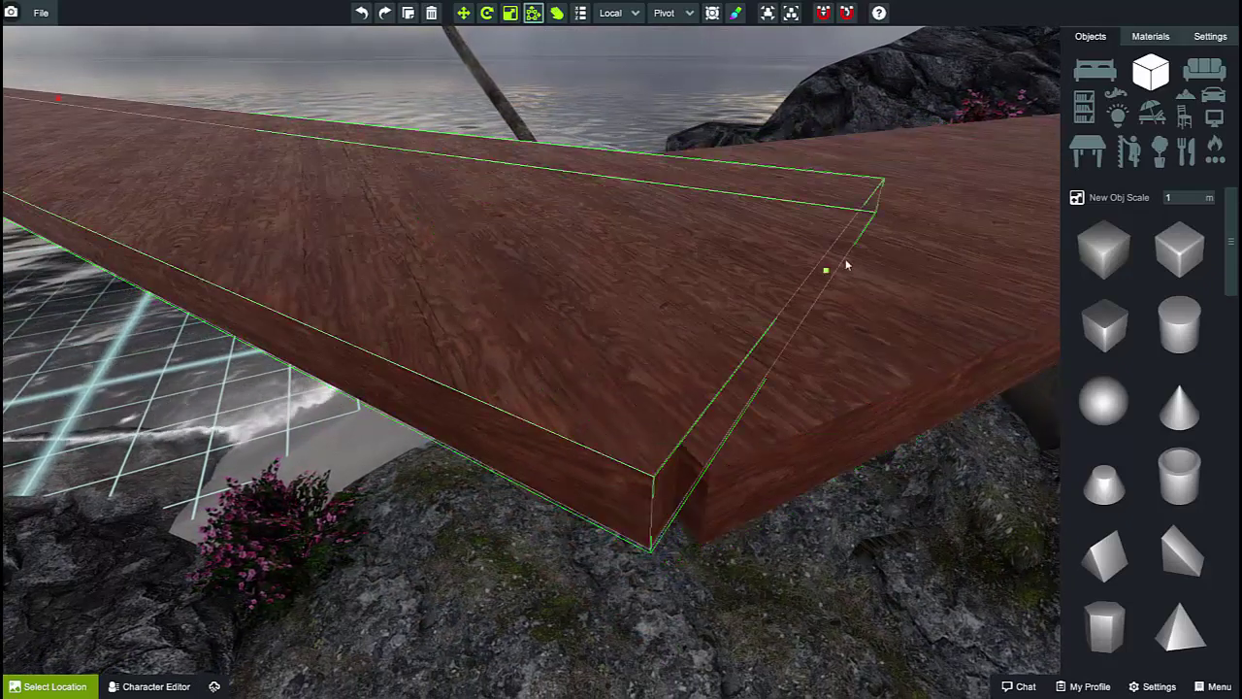
pyautogui.moveTo(825, 273); pyautogui.dragTo(837, 272)
# Step: Extend the original slab's end until its outer corner meets the angled slab's corner flush, and deselect it
pyautogui.click(873, 326)
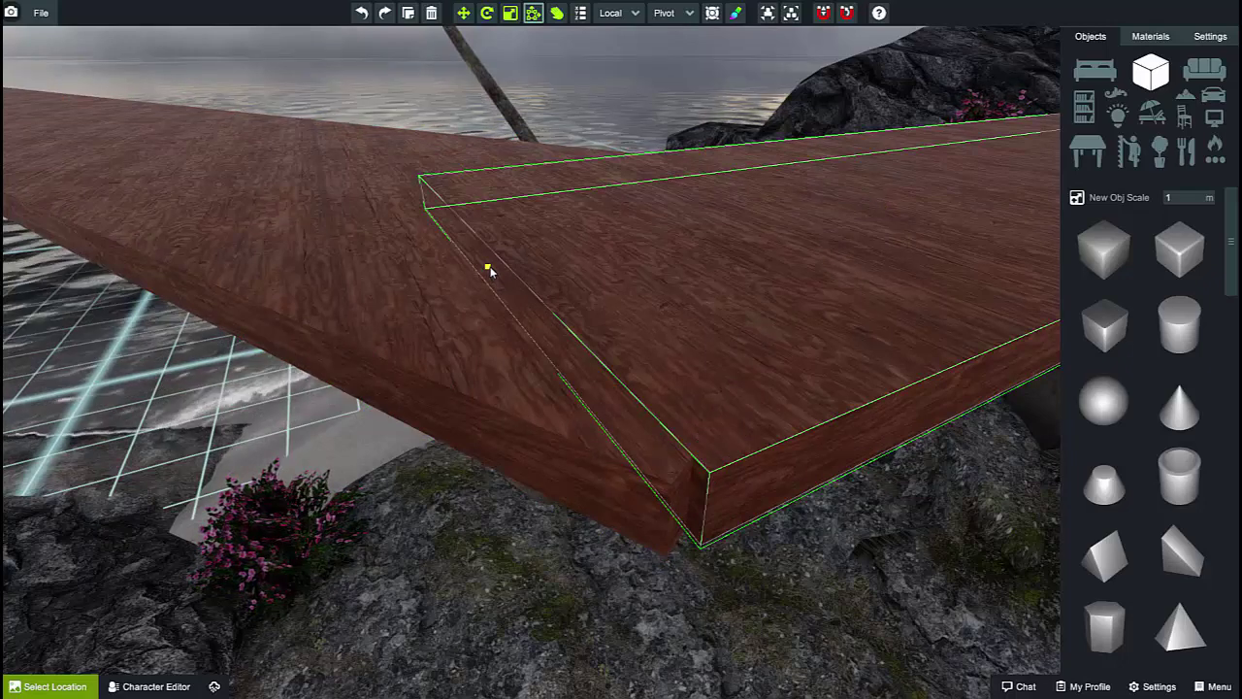
pyautogui.moveTo(488, 270); pyautogui.dragTo(472, 283)
pyautogui.click(384, 47)
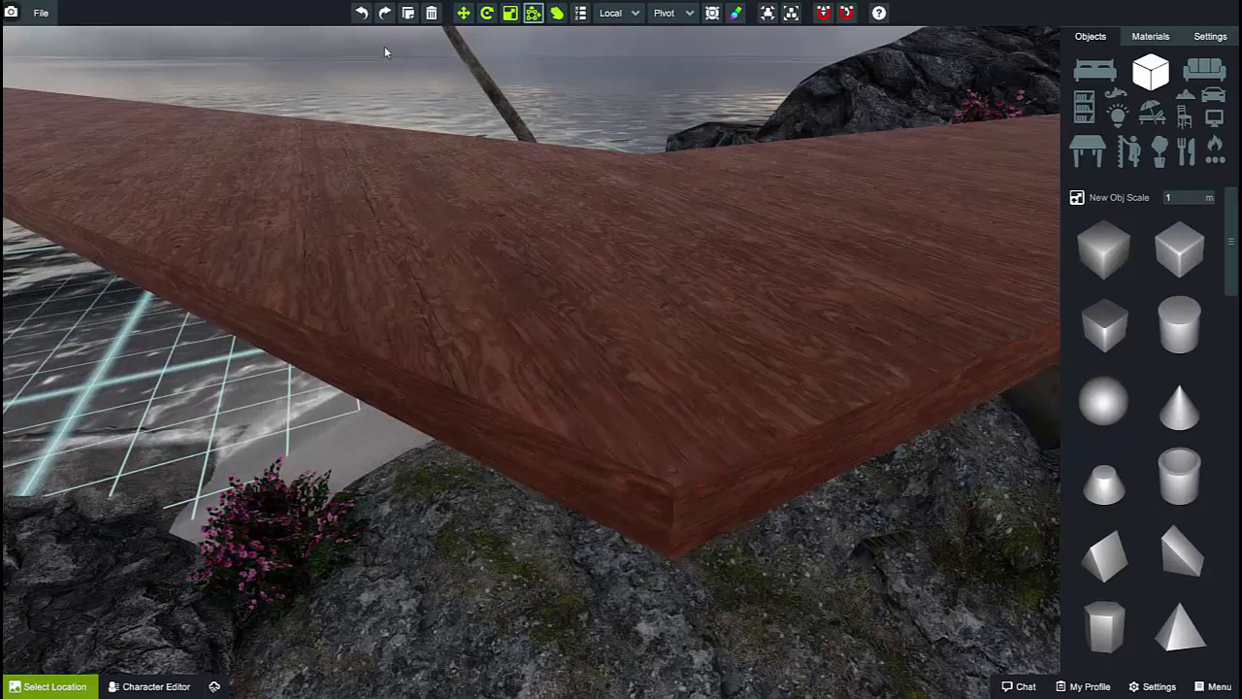
# Step: Examine the joined walkway from its bend near the sea back across the garden to the house deck
pyautogui.scroll(-3, 610, 263)
pyautogui.moveTo(626, 264); pyautogui.dragTo(571, 294, button='middle')
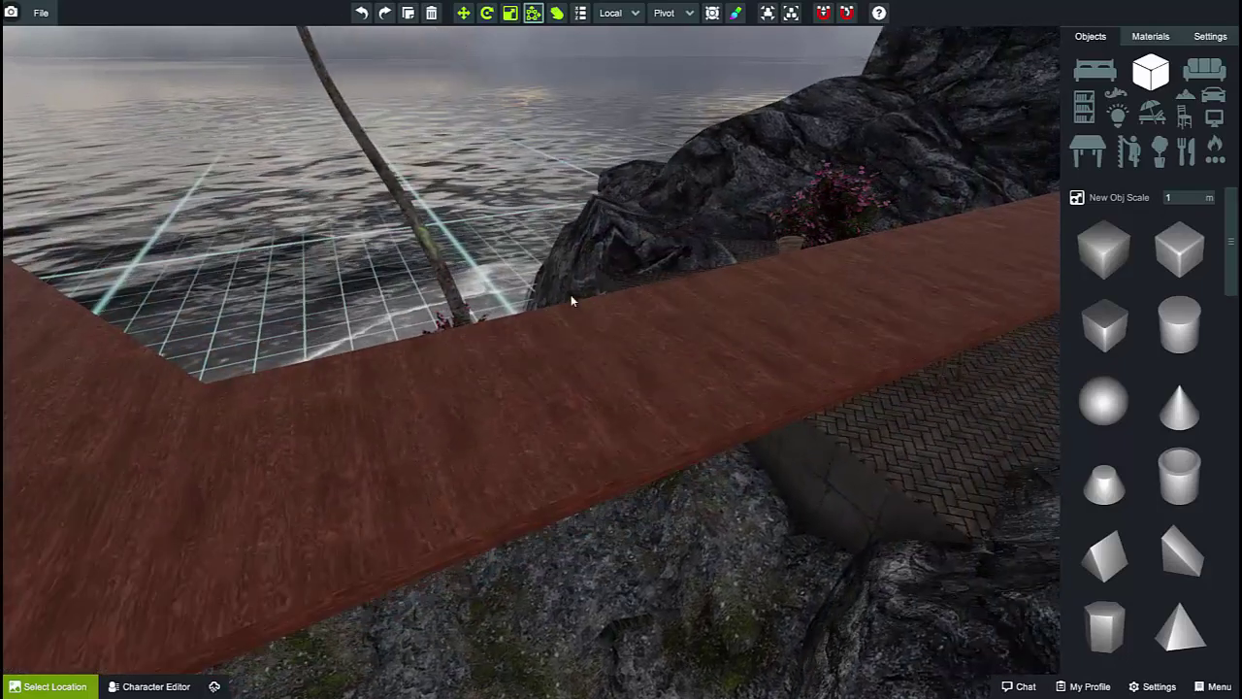
pyautogui.scroll(-2, 570, 294)
pyautogui.scroll(-8, 571, 294)
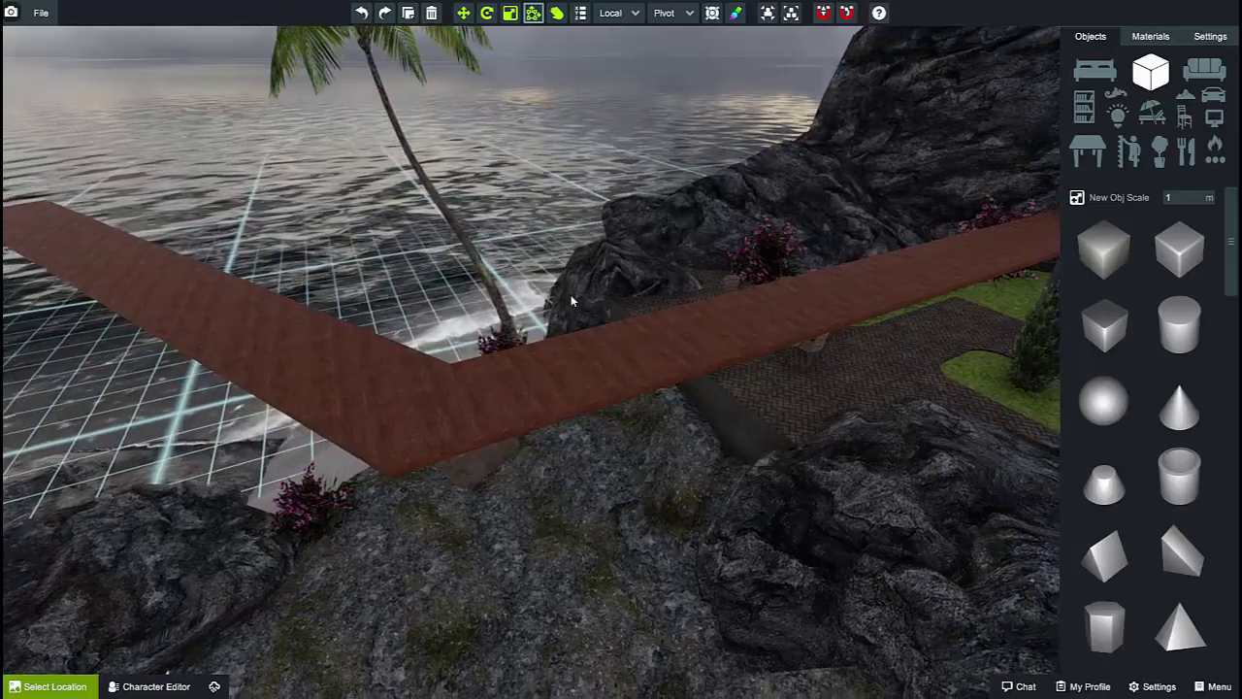
pyautogui.scroll(-4, 571, 294)
pyautogui.moveTo(570, 294); pyautogui.dragTo(926, 339, button='middle')
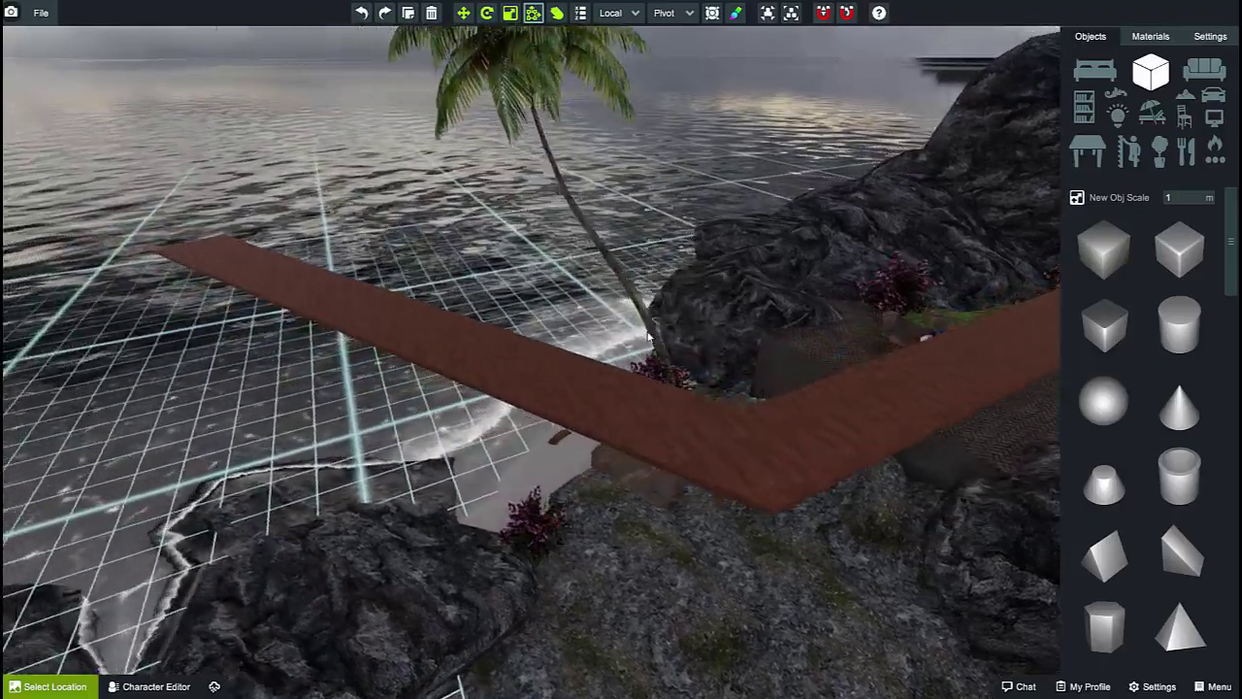
pyautogui.moveTo(505, 325); pyautogui.dragTo(763, 375, button='middle')
pyautogui.moveTo(764, 376); pyautogui.dragTo(293, 435, button='right')
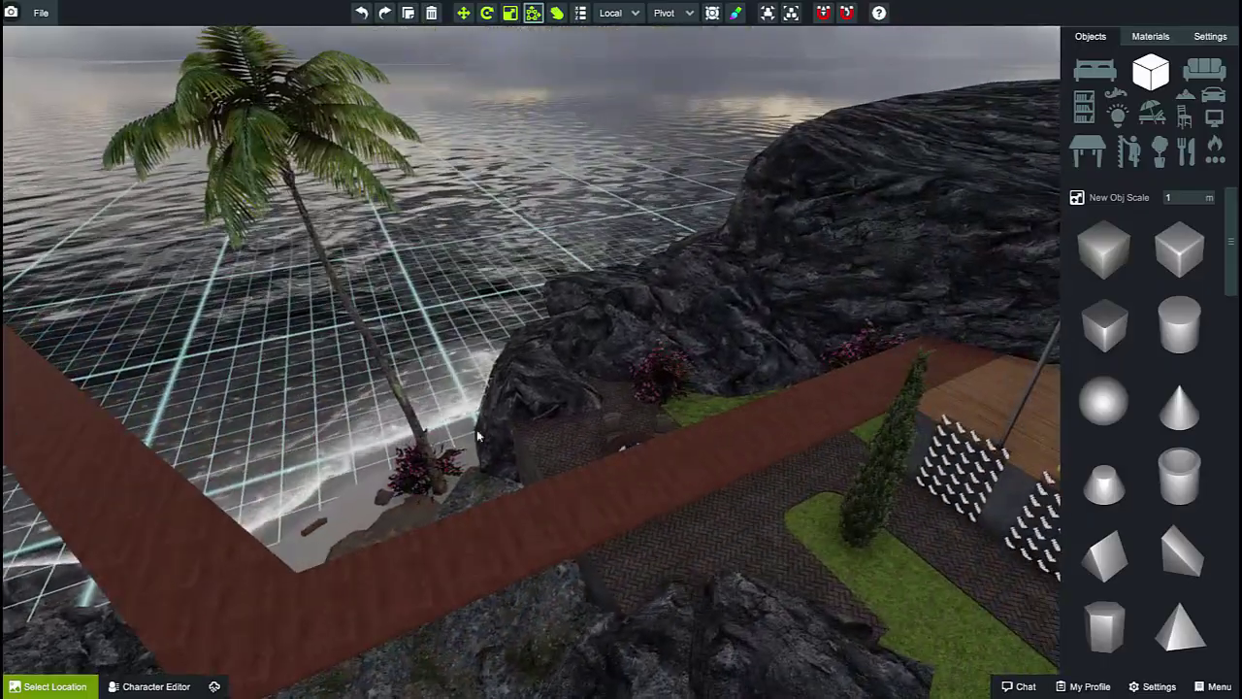
pyautogui.moveTo(863, 417); pyautogui.dragTo(634, 425, button='right')
pyautogui.scroll(5, 585, 416)
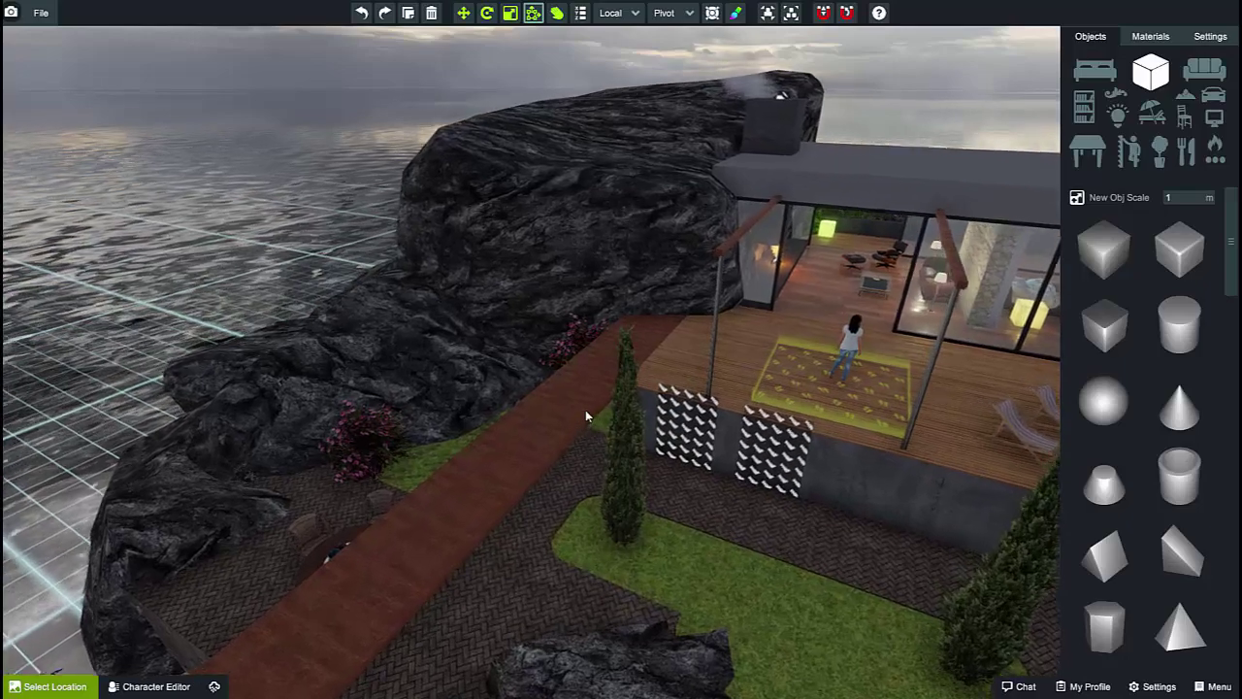
pyautogui.scroll(5, 585, 416)
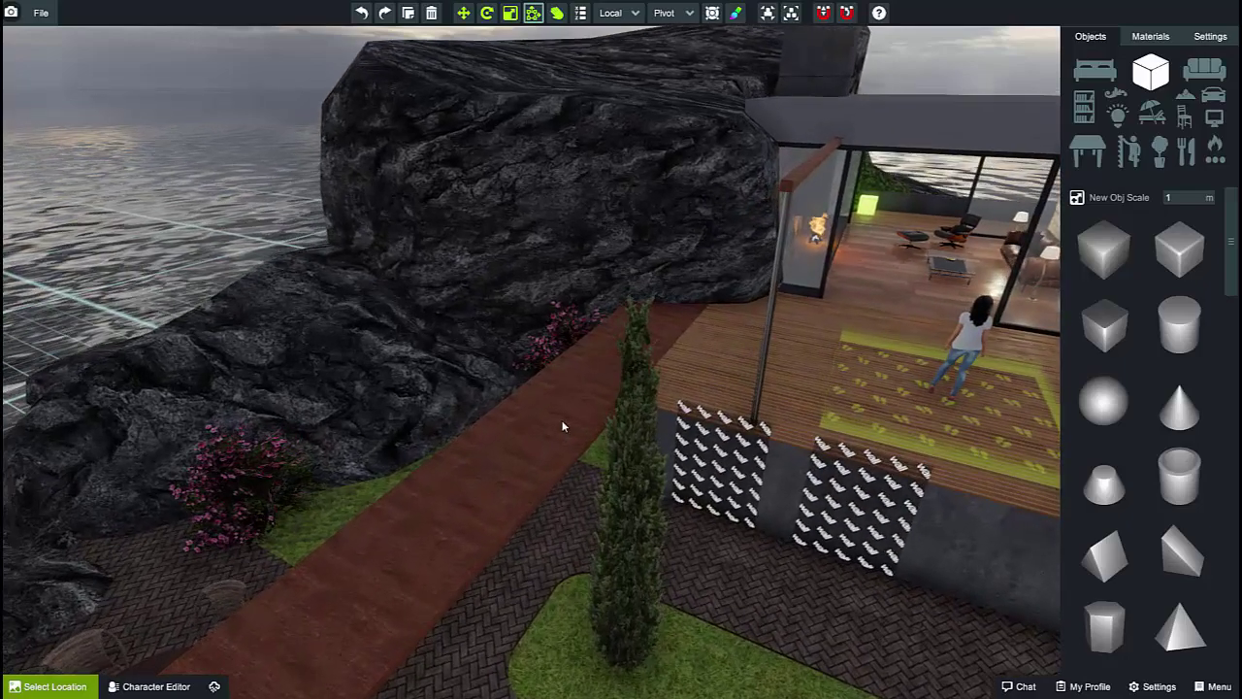
pyautogui.press('a')
pyautogui.press('w')
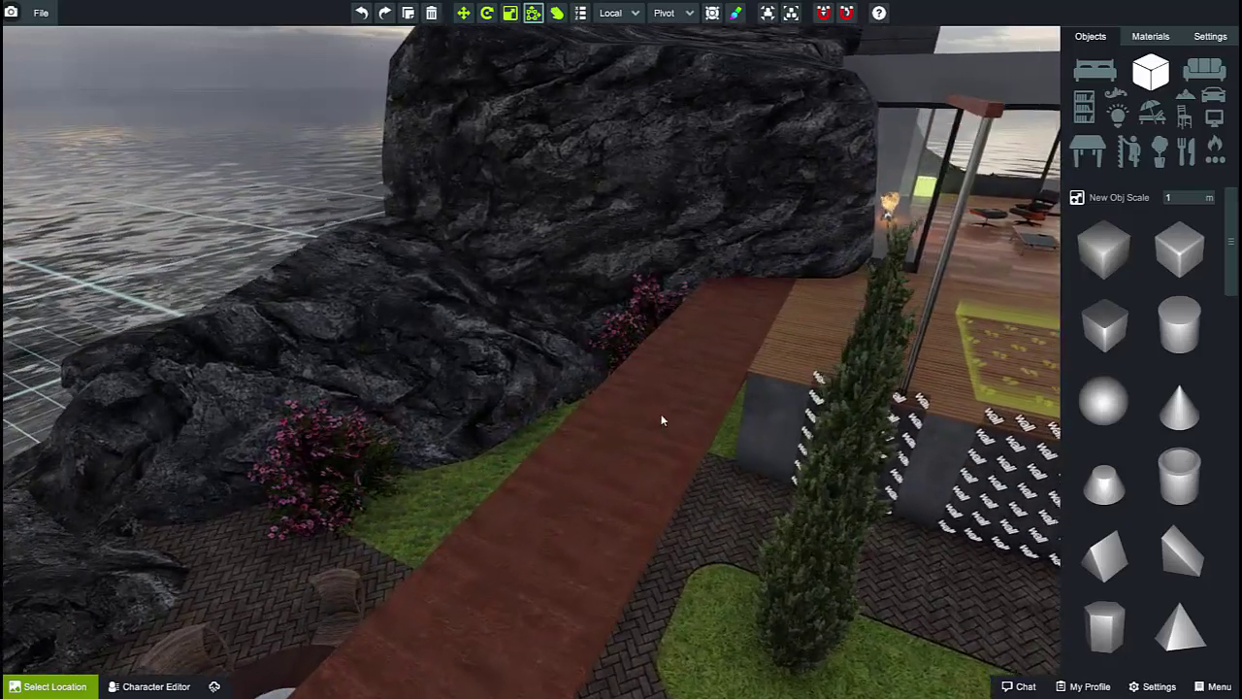
# Step: Select the garden walkway slab, show the editor's snap settings, and duplicate the slab in place
pyautogui.click(713, 396)
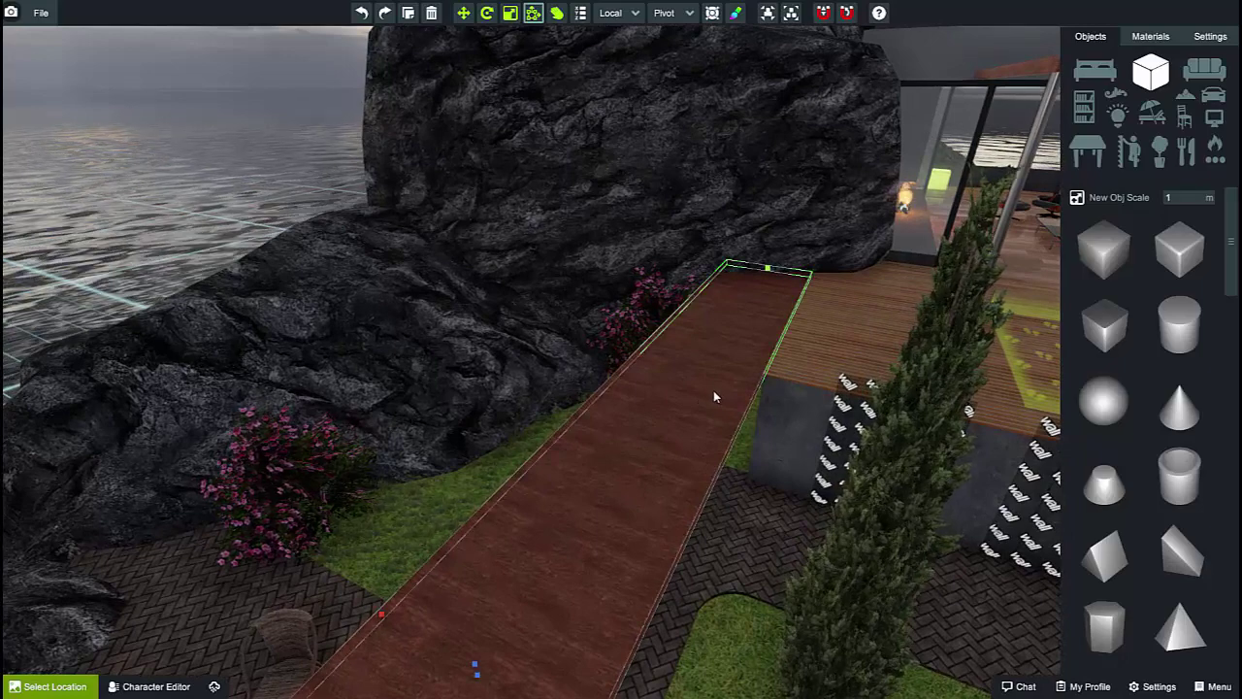
pyautogui.moveTo(680, 442); pyautogui.dragTo(695, 411, button='middle')
pyautogui.scroll(2, 696, 411)
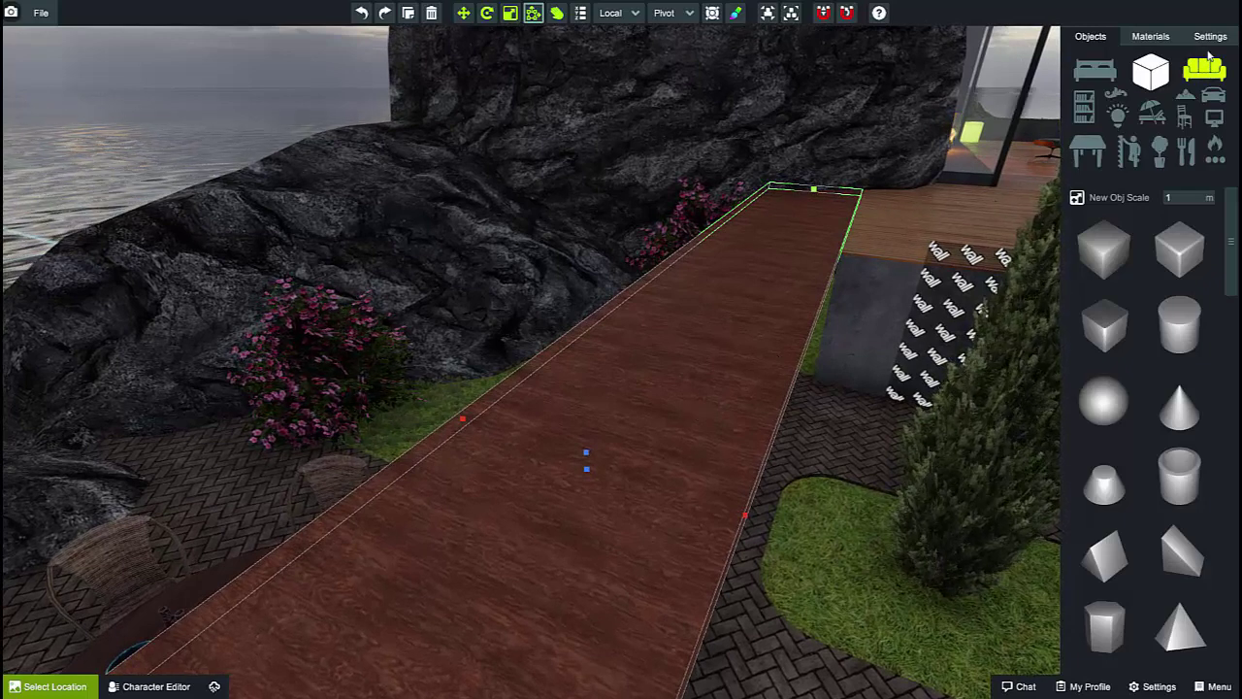
pyautogui.click(1210, 37)
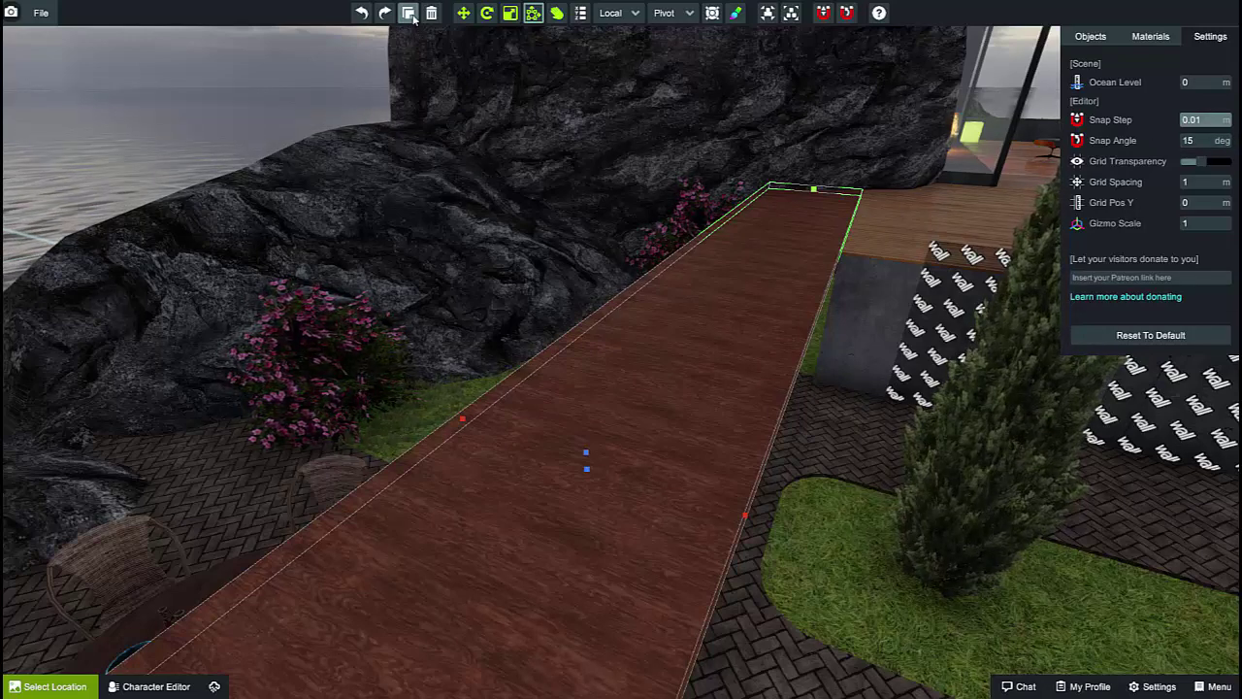
pyautogui.click(411, 16)
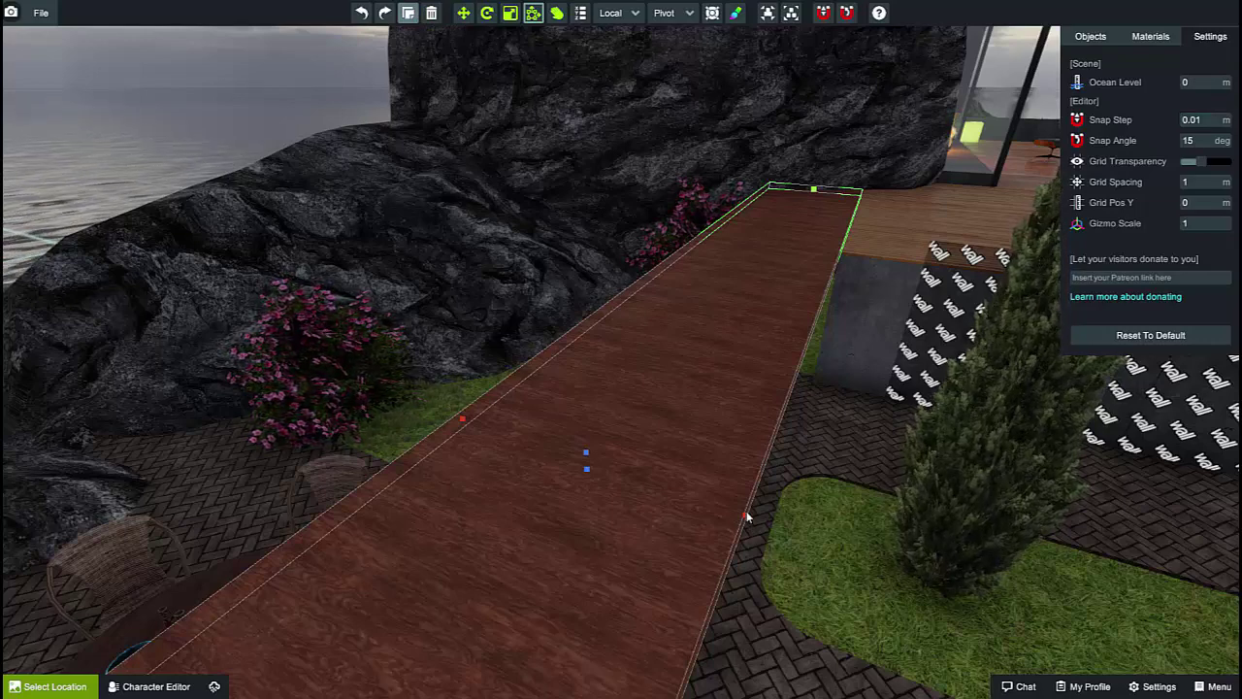
# Step: Narrow the duplicated slab to a thin beam along the walkway's rock-side edge and raise it above the walkway as a handrail
pyautogui.moveTo(744, 520); pyautogui.dragTo(485, 445)
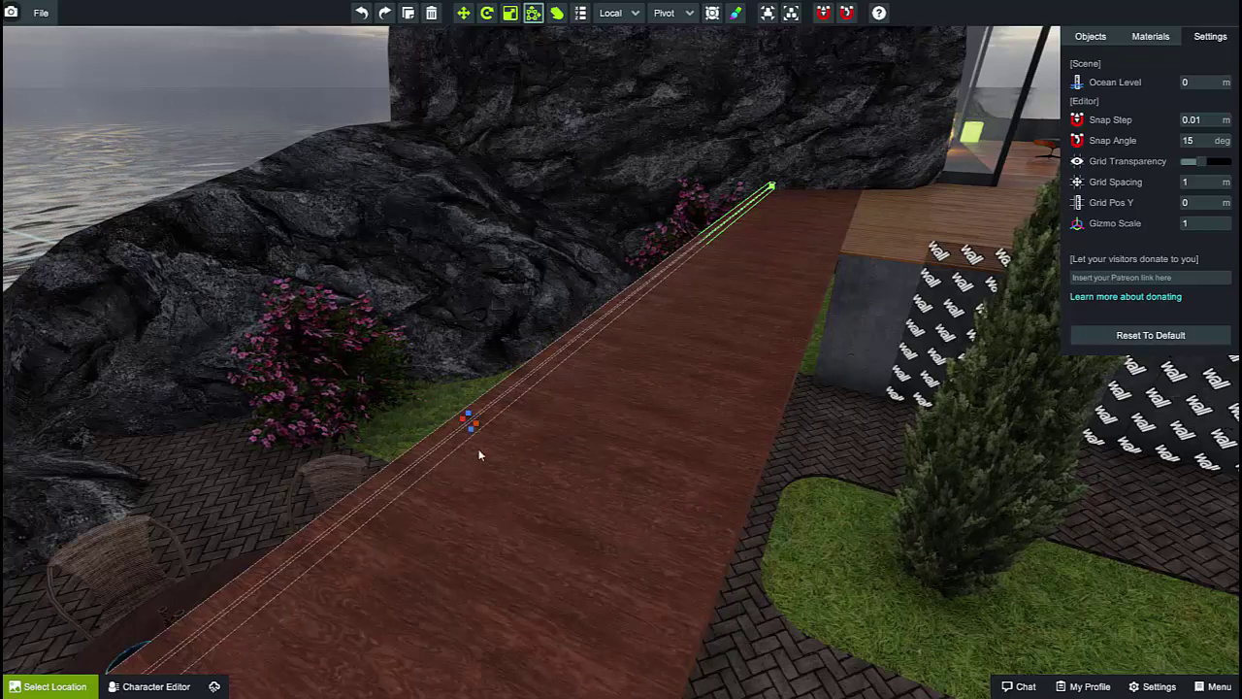
pyautogui.press('a')
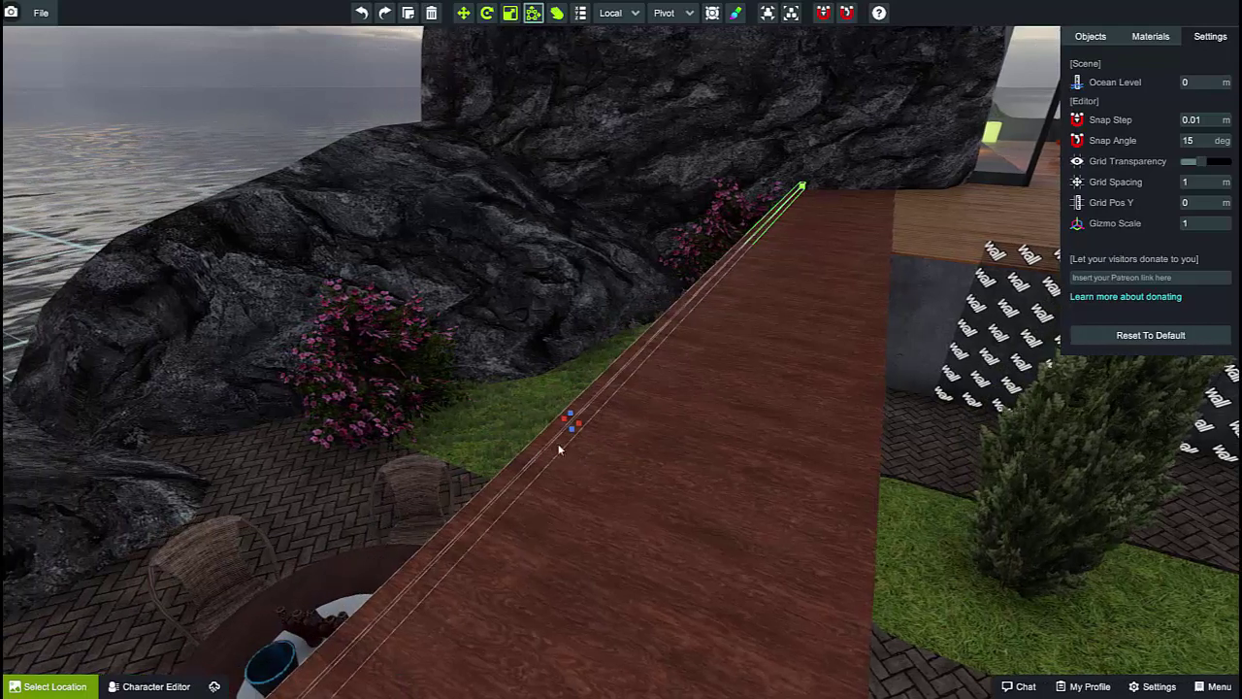
pyautogui.moveTo(572, 431); pyautogui.dragTo(572, 400)
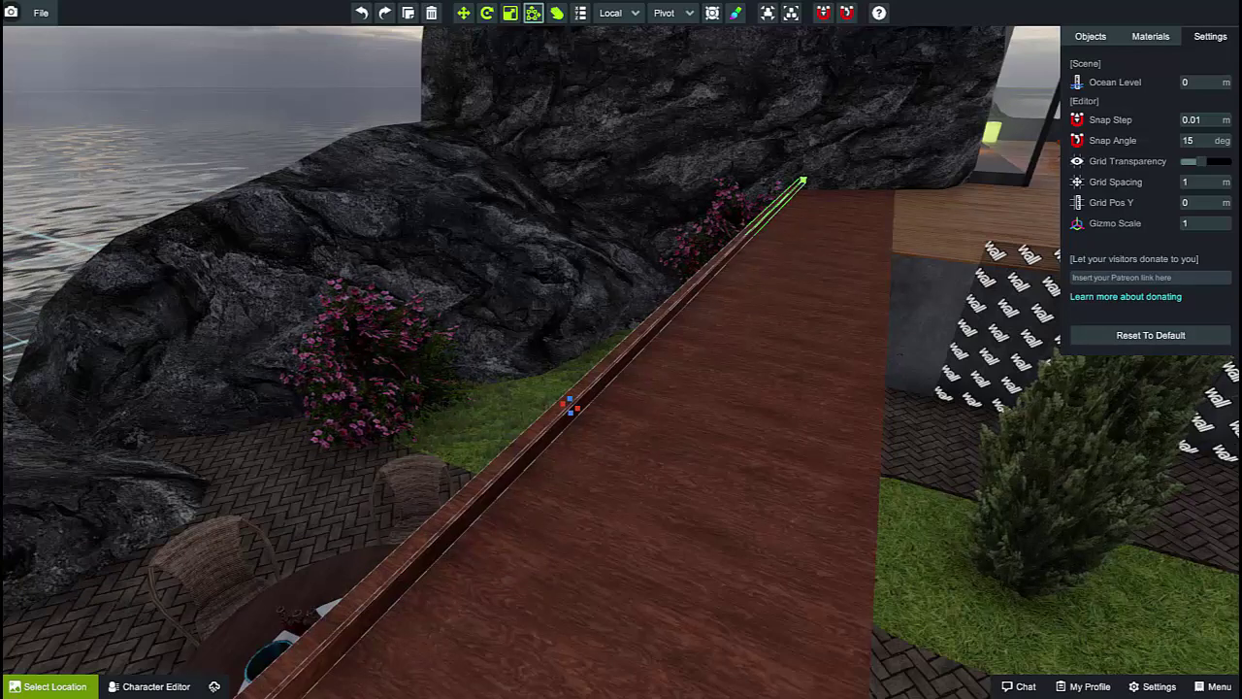
pyautogui.click(463, 12)
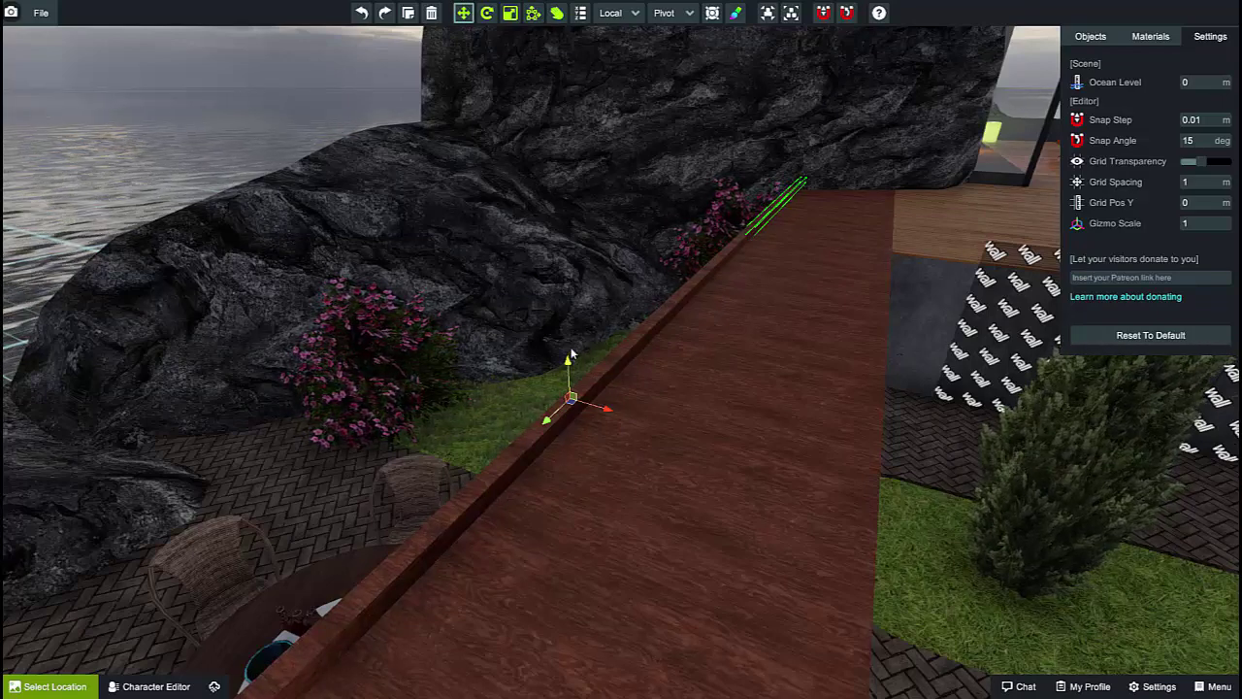
pyautogui.moveTo(571, 355); pyautogui.dragTo(584, 233)
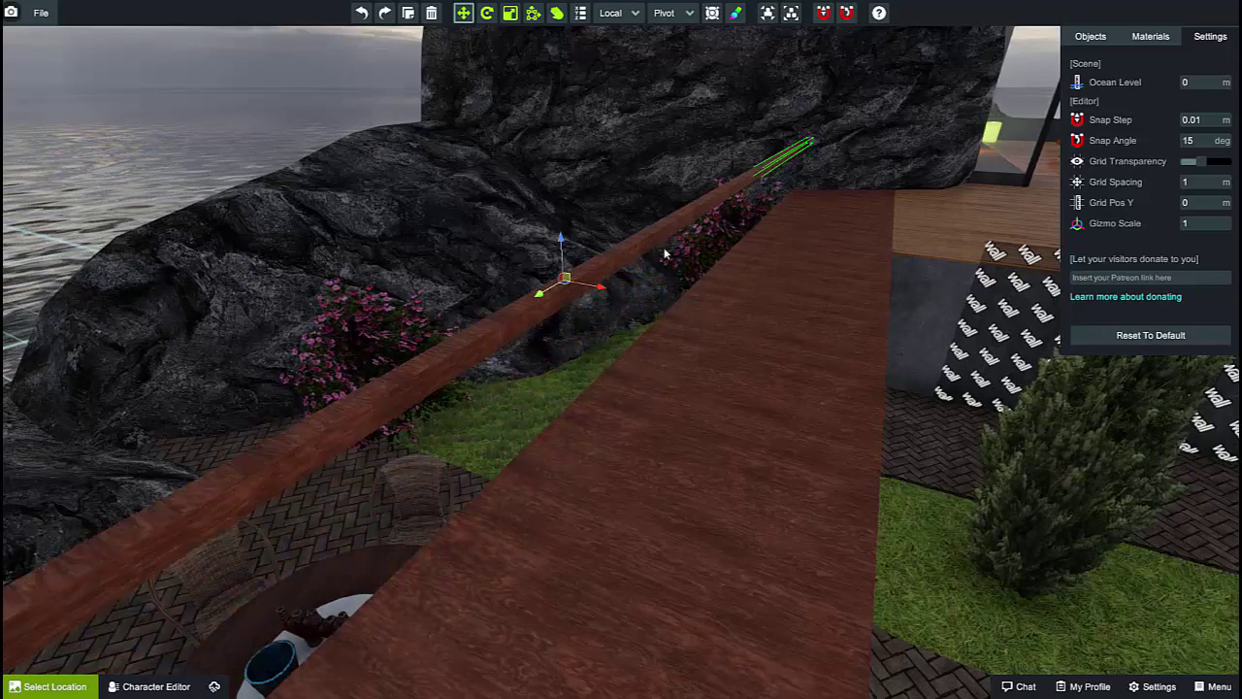
# Step: Duplicate the garden walkway slab again and narrow the copy to a thin beam along the walkway's garden-side edge
pyautogui.moveTo(665, 253); pyautogui.dragTo(648, 250, button='middle')
pyautogui.click(661, 319)
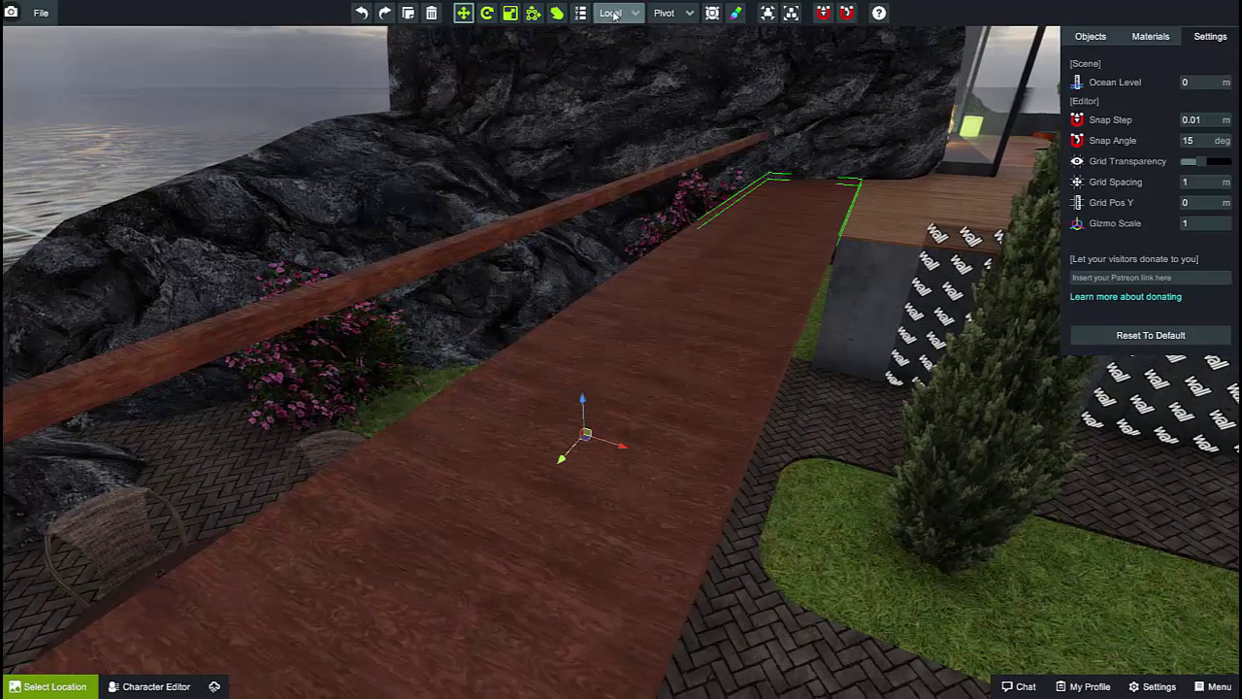
pyautogui.click(534, 13)
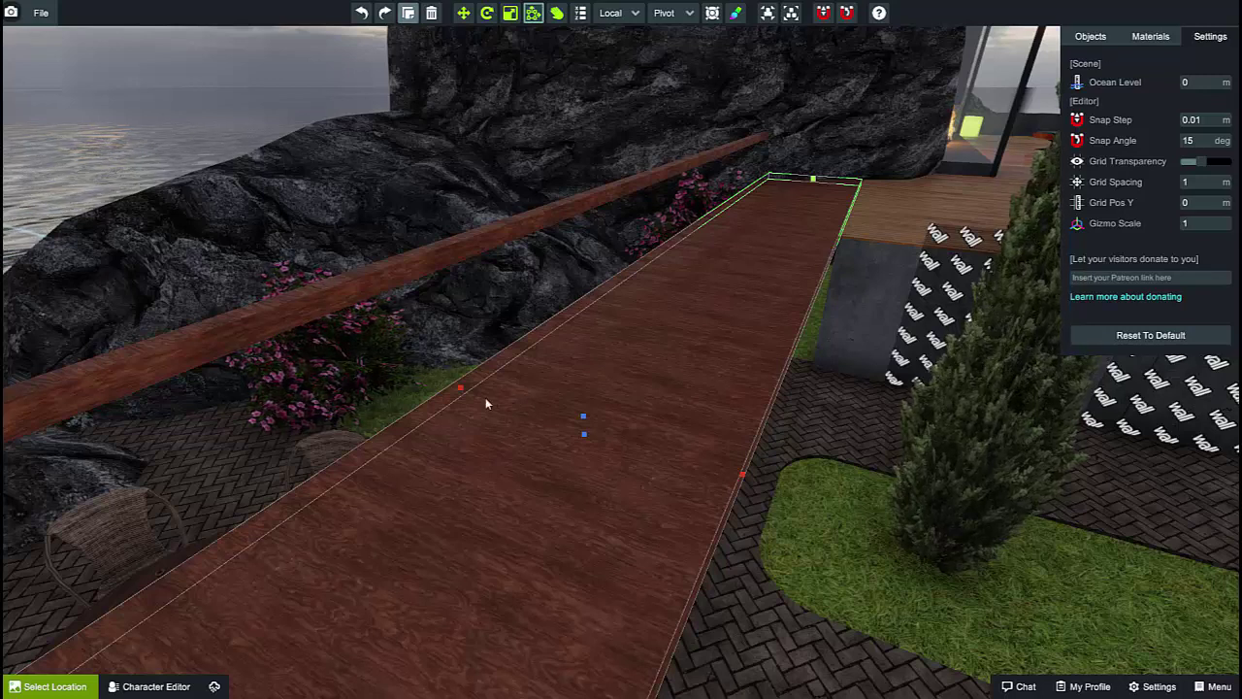
pyautogui.moveTo(462, 391); pyautogui.dragTo(718, 419)
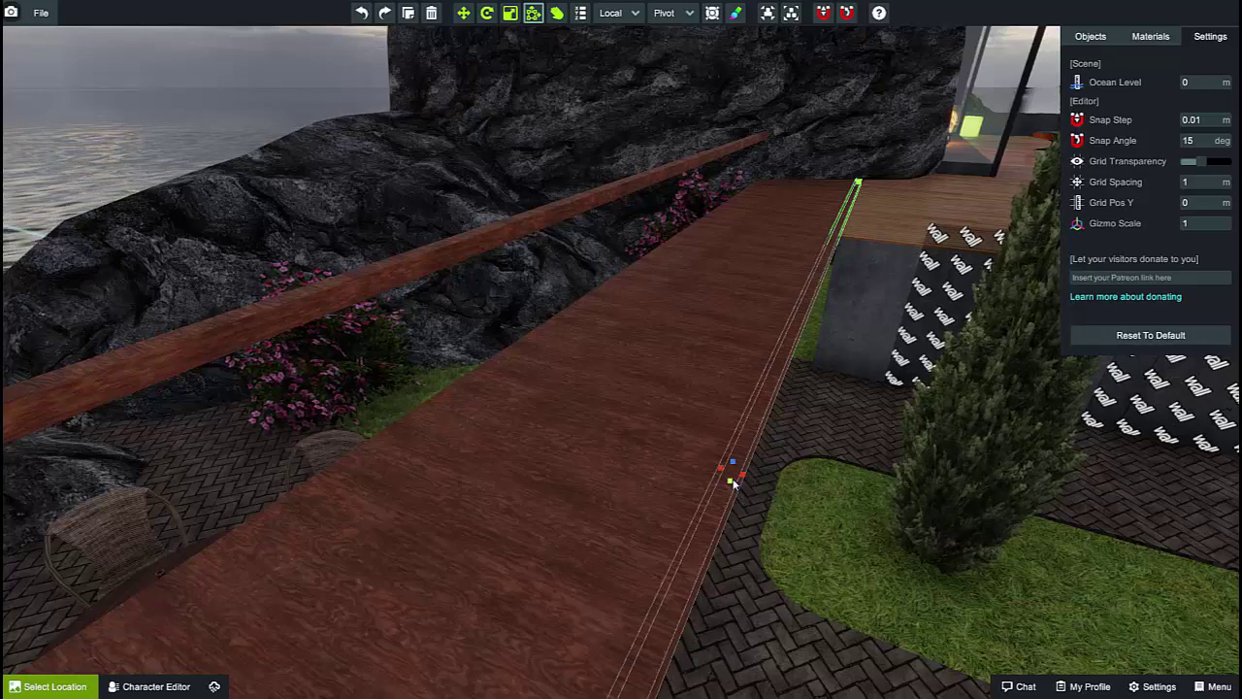
pyautogui.moveTo(735, 480); pyautogui.dragTo(740, 448)
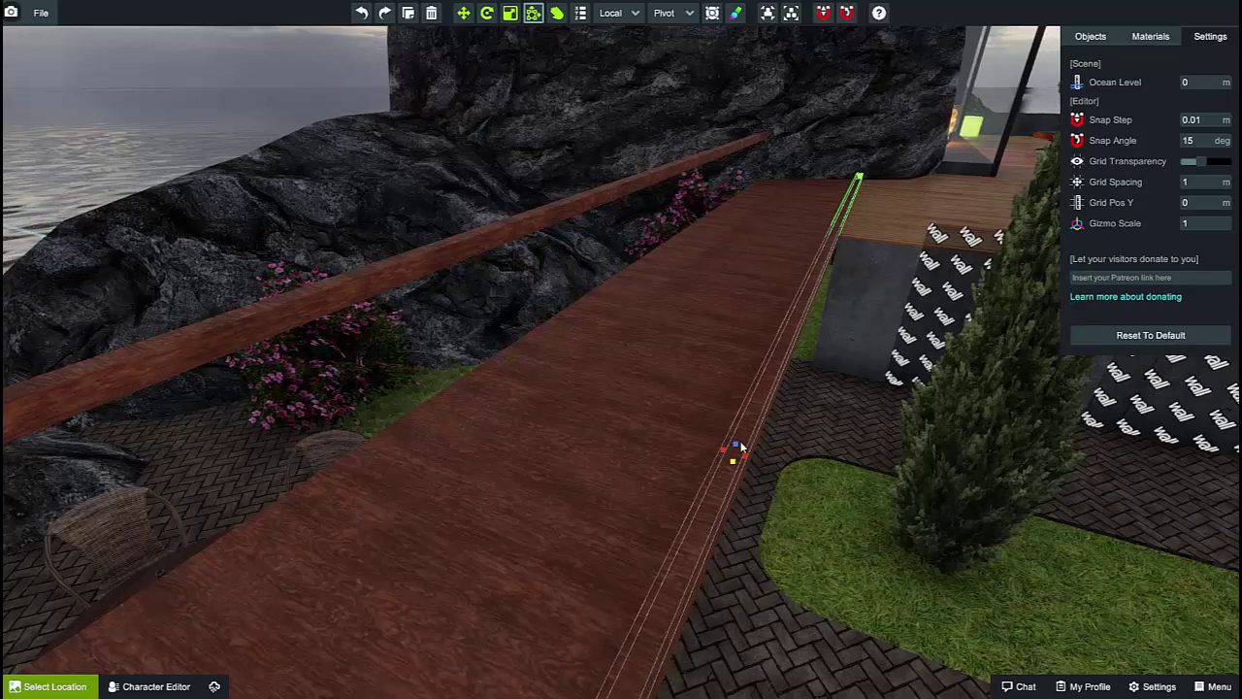
# Step: Raise the garden-side beam above the walkway to about the height of the rock-side handrail
pyautogui.click(463, 18)
pyautogui.moveTo(604, 330); pyautogui.dragTo(533, 357, button='right')
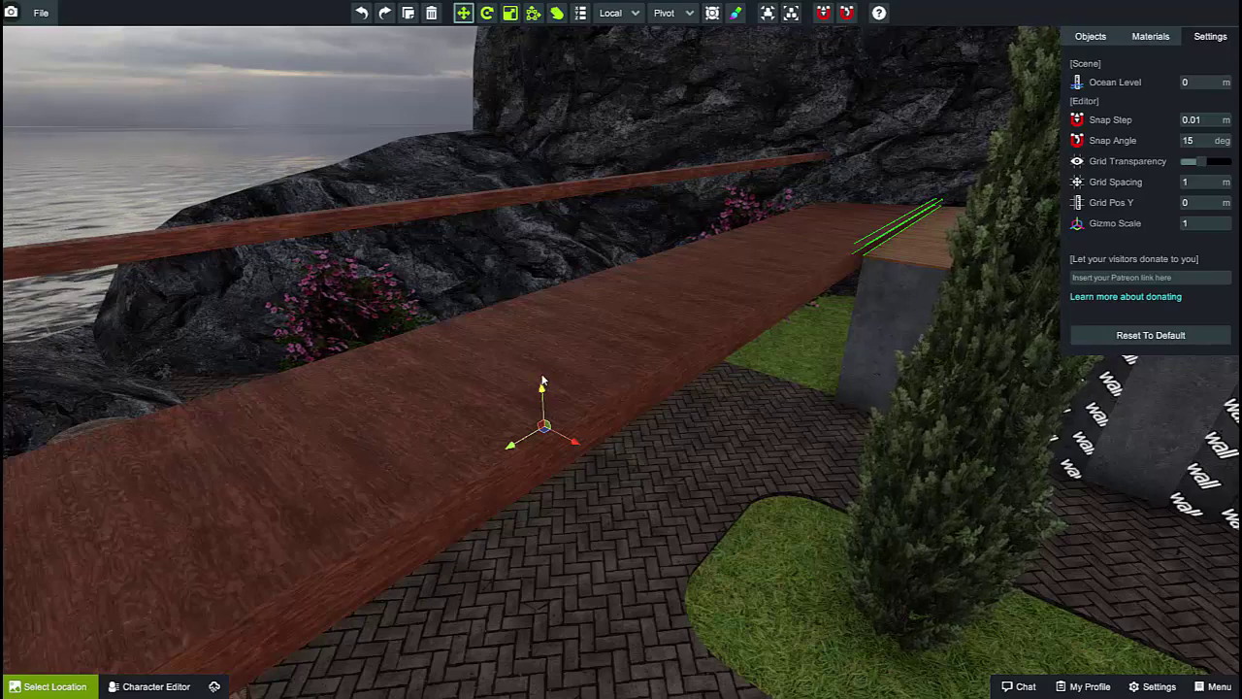
pyautogui.moveTo(541, 390); pyautogui.dragTo(555, 214)
# Step: Shorten the garden-side handrail at its house end so it stops near the deck's corner and leaves the deck entrance open
pyautogui.press('a')
pyautogui.moveTo(771, 269); pyautogui.dragTo(723, 396, button='right')
pyautogui.press('d')
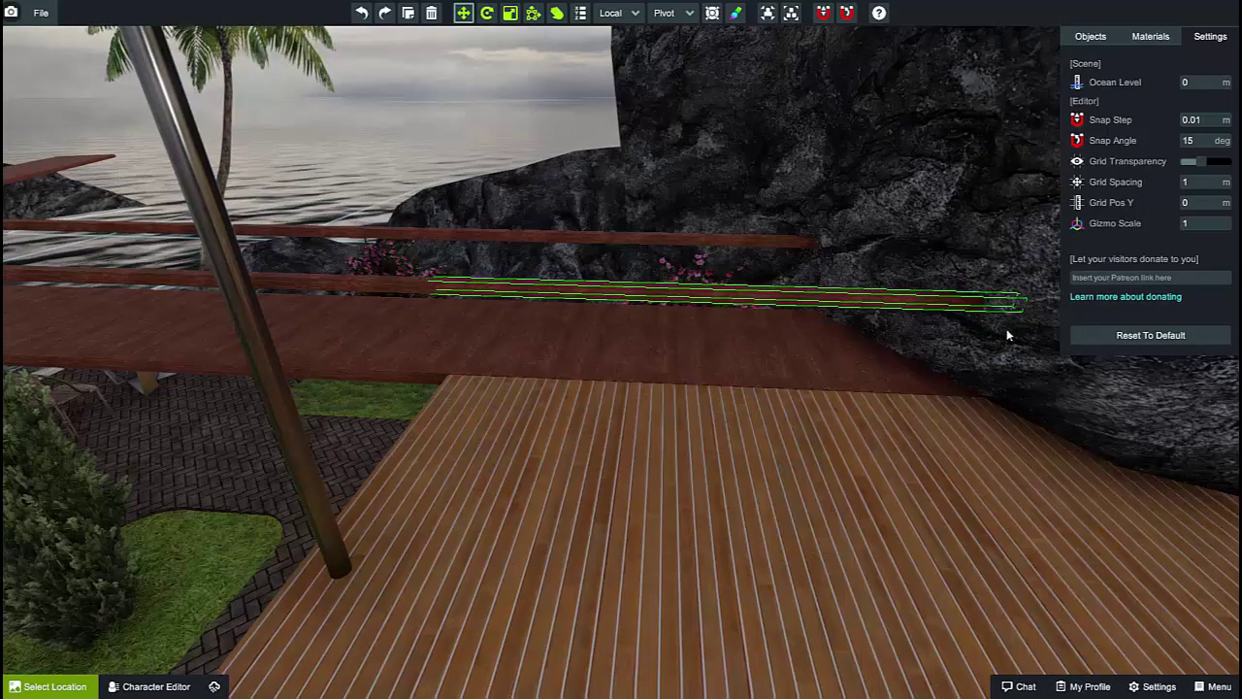
pyautogui.moveTo(1009, 336); pyautogui.dragTo(993, 293, button='right')
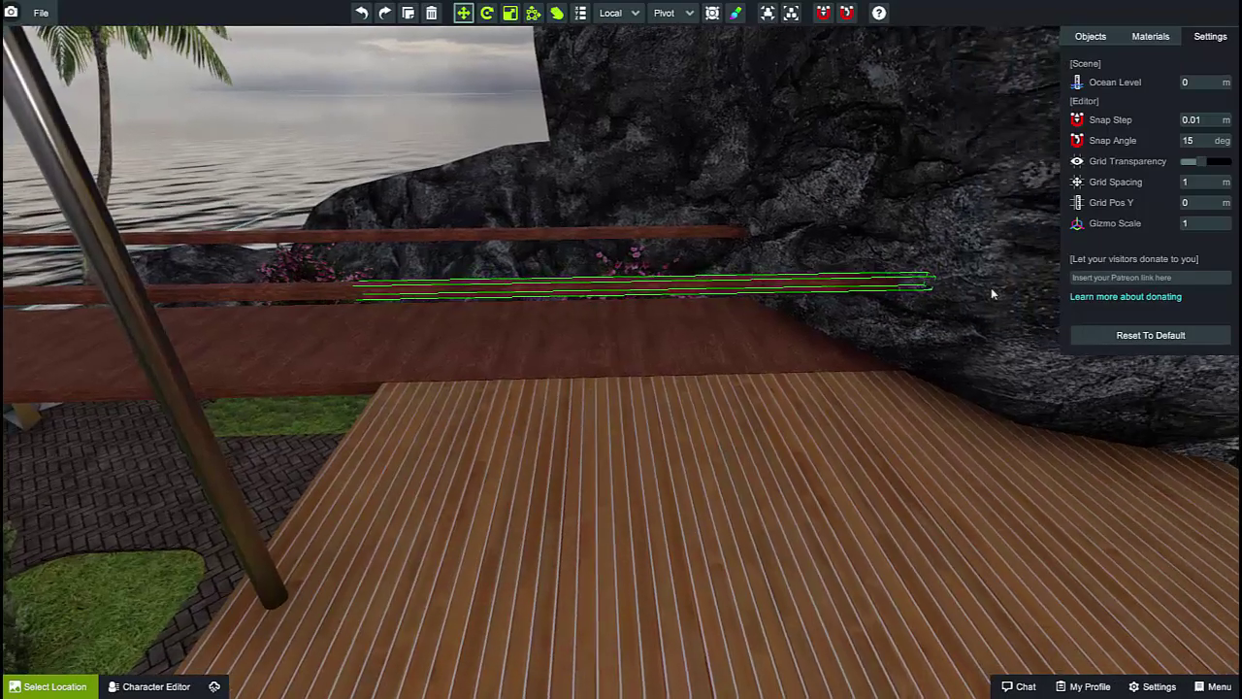
pyautogui.click(533, 13)
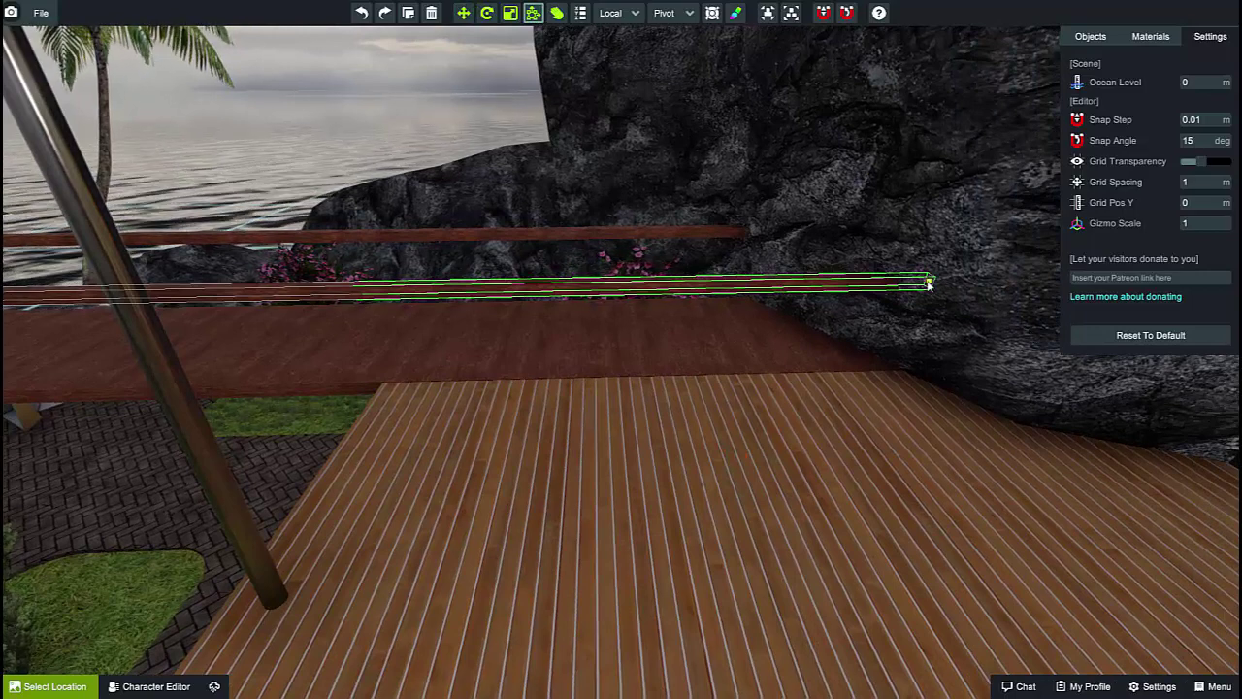
pyautogui.moveTo(928, 283); pyautogui.dragTo(406, 346)
pyautogui.moveTo(648, 291); pyautogui.dragTo(707, 295, button='middle')
pyautogui.scroll(6, 745, 300)
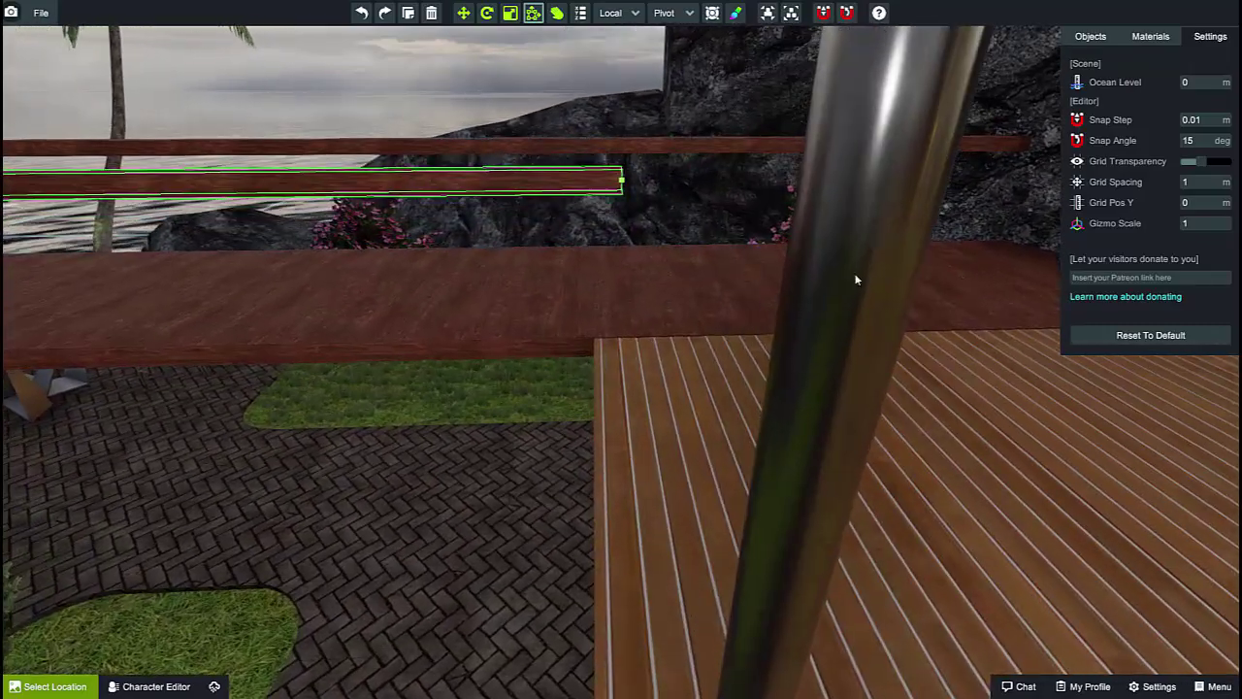
pyautogui.moveTo(856, 280); pyautogui.dragTo(784, 285, button='right')
pyautogui.moveTo(784, 286); pyautogui.dragTo(769, 309, button='middle')
pyautogui.moveTo(903, 350); pyautogui.dragTo(803, 342, button='right')
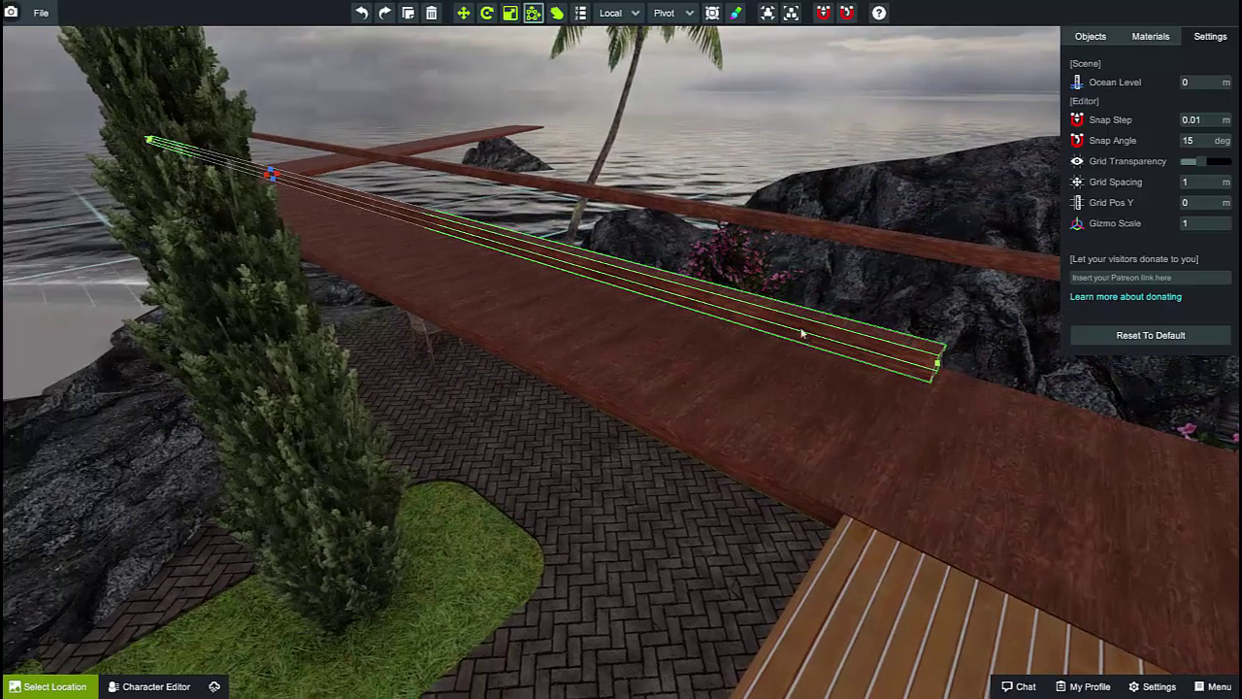